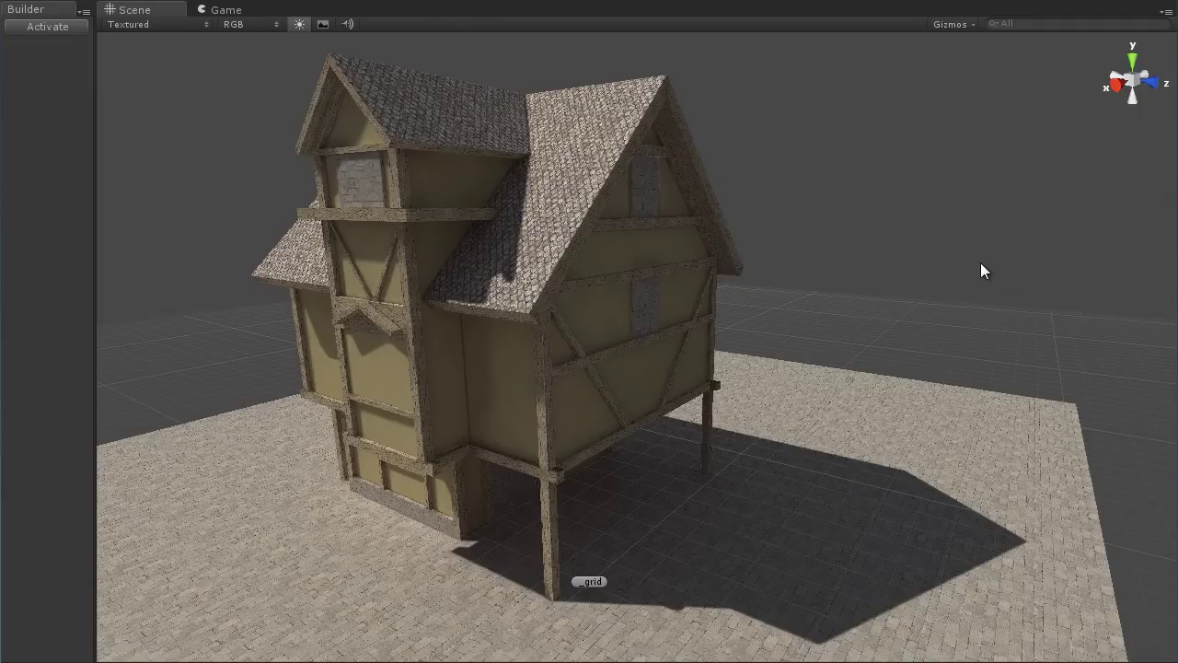
Step: Open the ProGroups window, dock it between the Builder panel and the scene view, and connect it
middle_drag(589, 331, 617, 350)
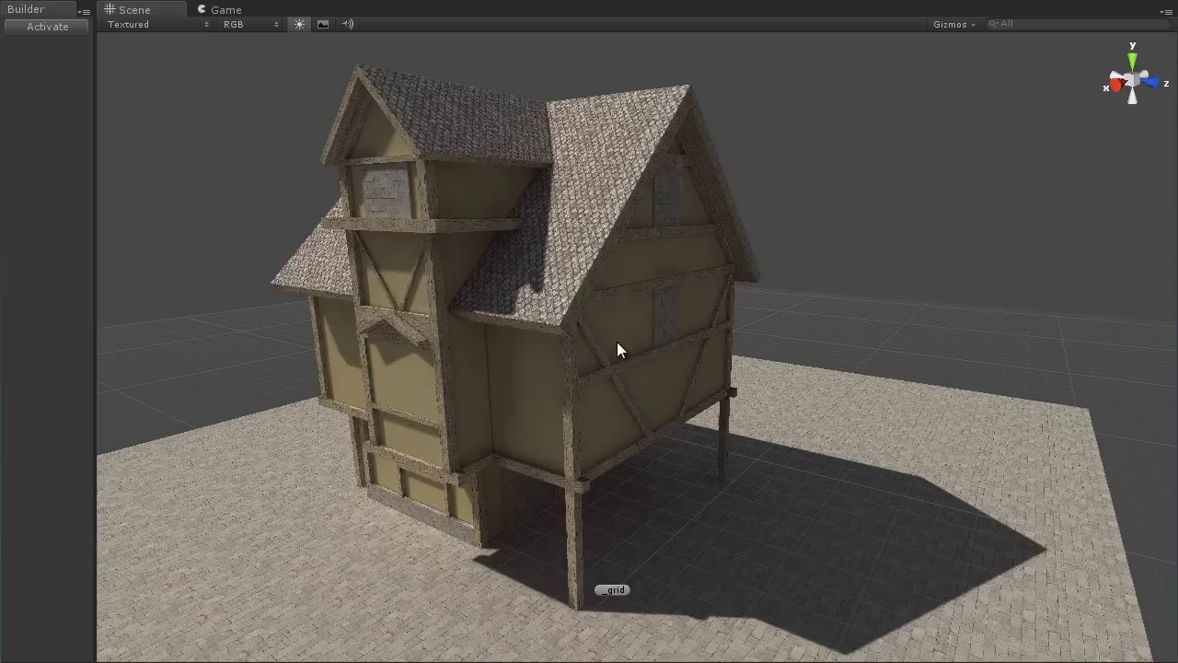
click(420, 0)
mouse_move(451, 61)
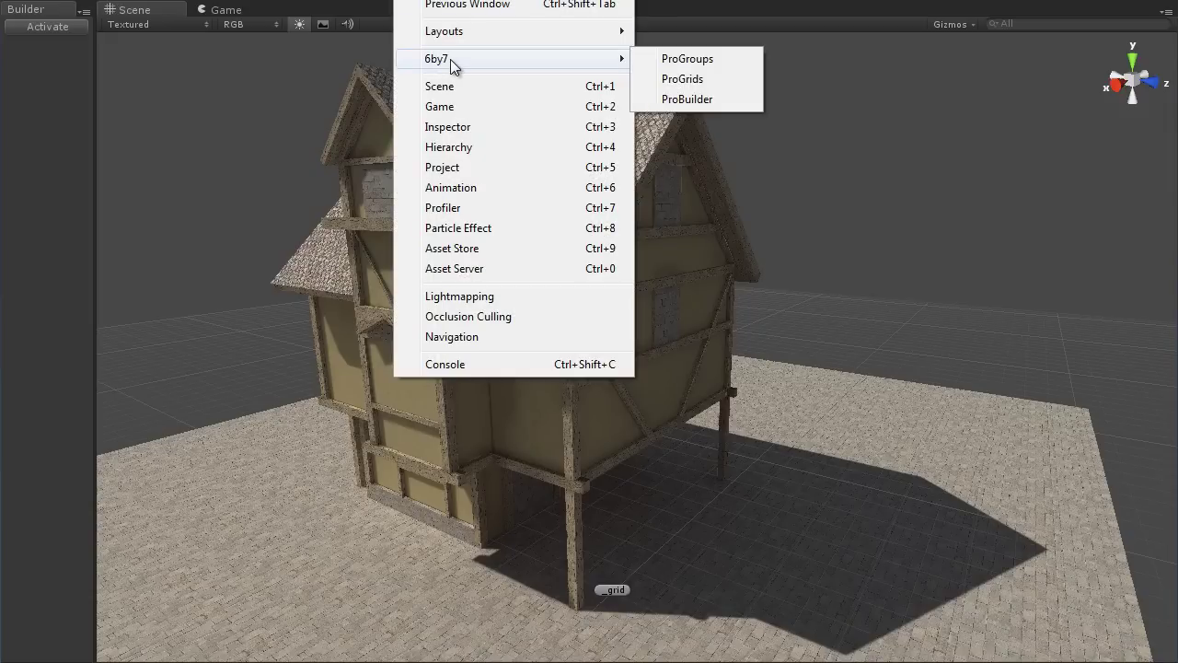
click(691, 59)
drag(253, 122, 415, 179)
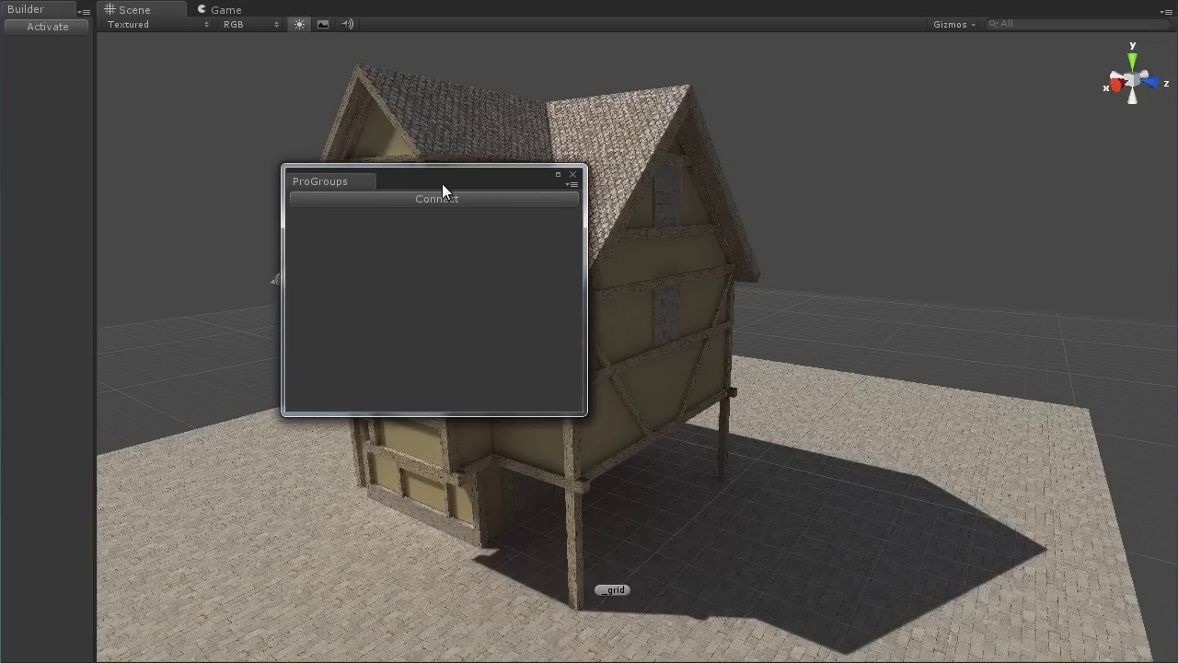
drag(348, 186, 215, 152)
drag(129, 104, 106, 93)
drag(455, 93, 68, 110)
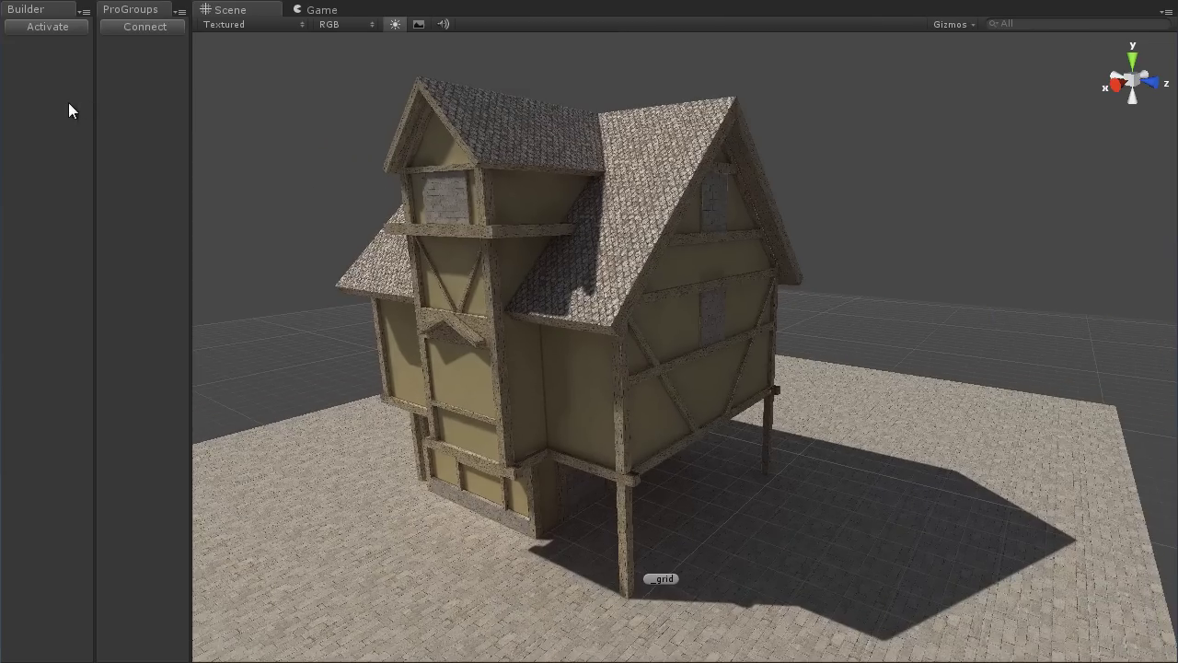
middle_drag(599, 235, 613, 207)
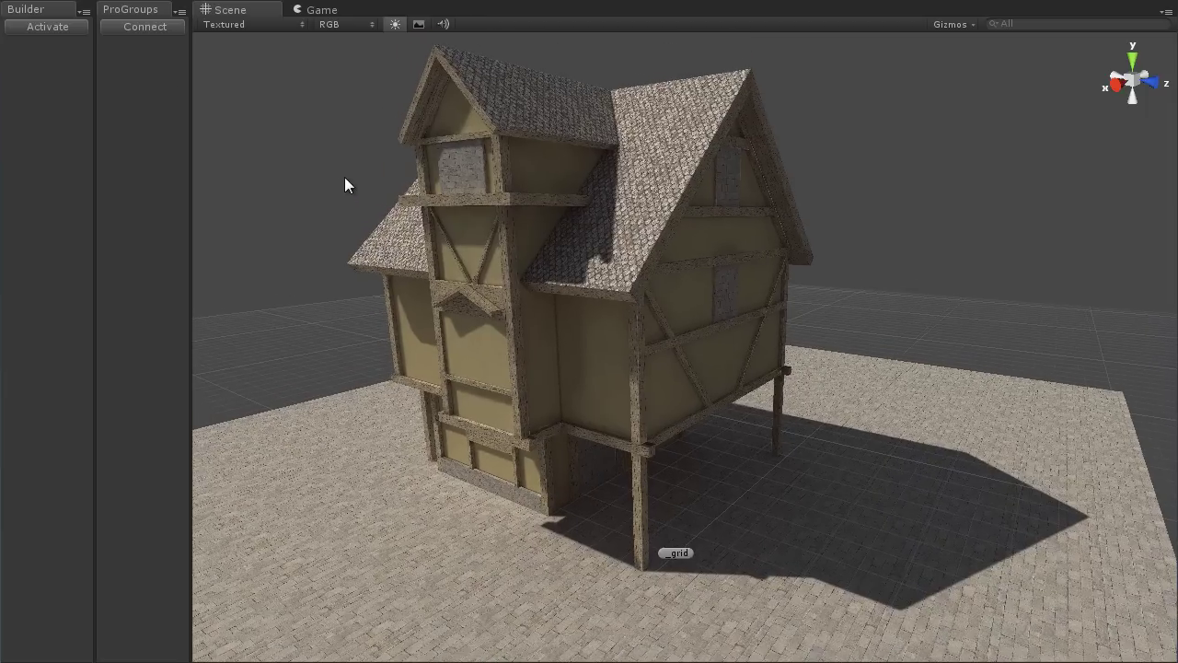
click(140, 27)
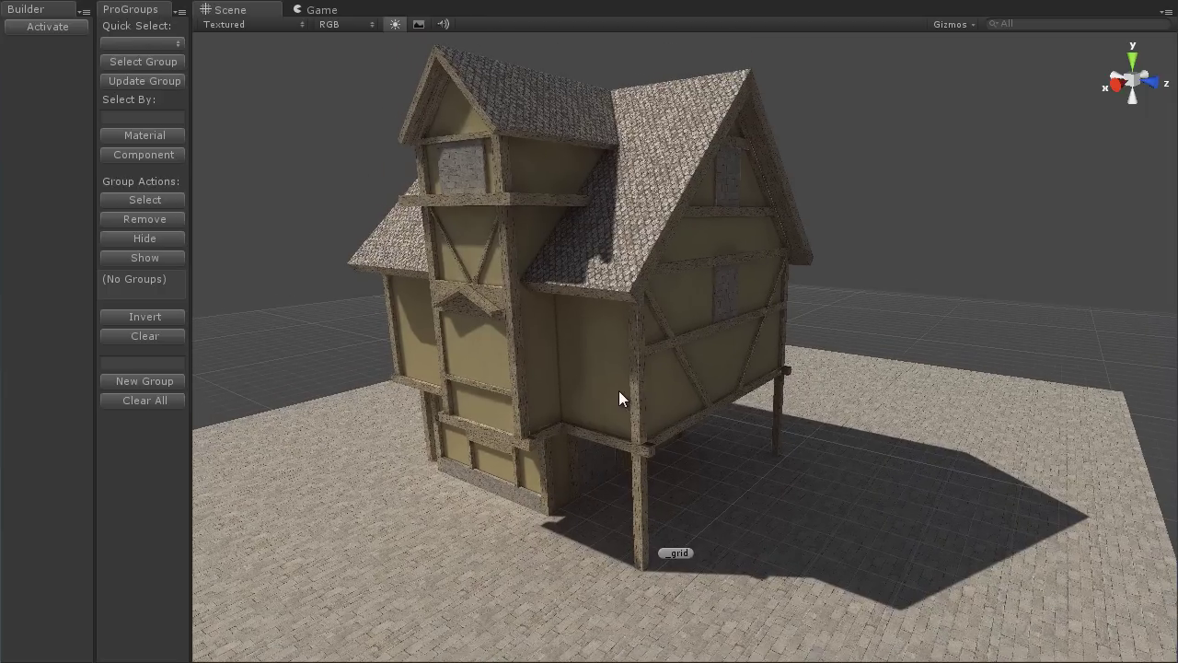
middle_drag(533, 343, 537, 375)
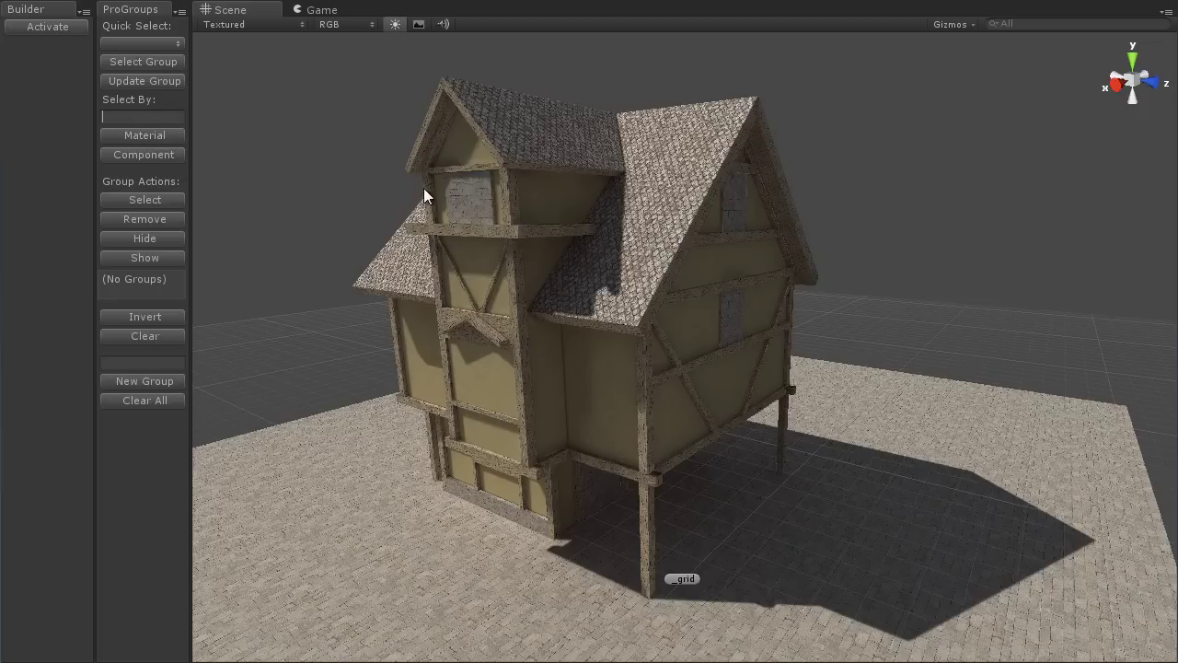
middle_drag(501, 318, 504, 313)
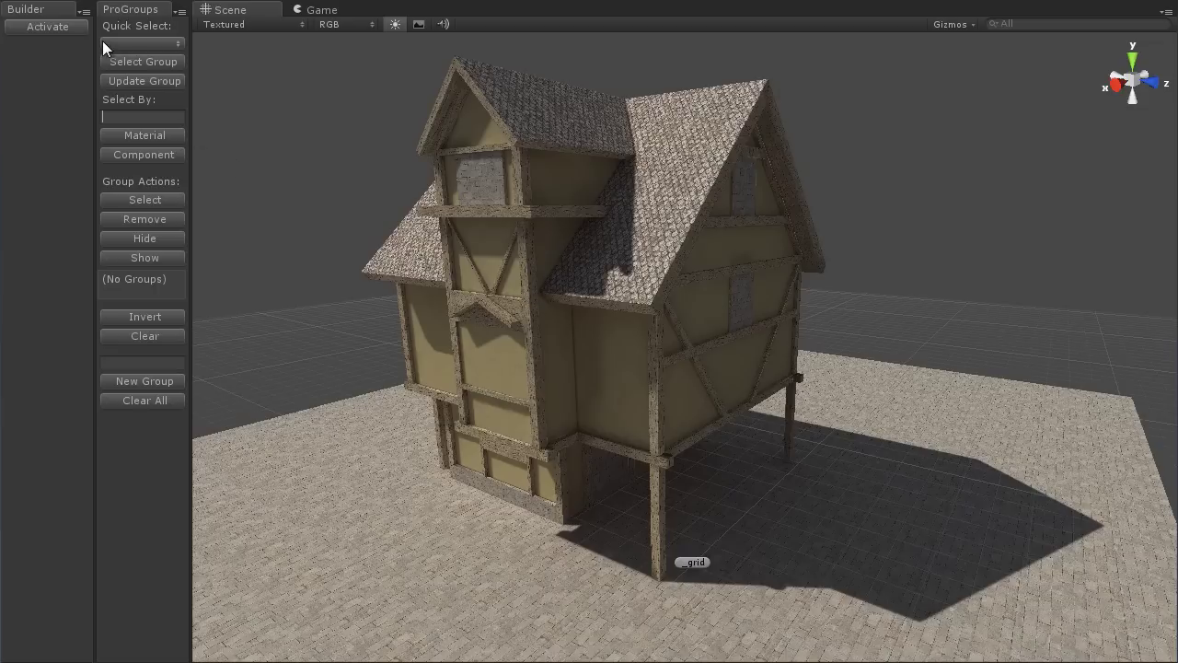
alt+drag(435, 238, 384, 310)
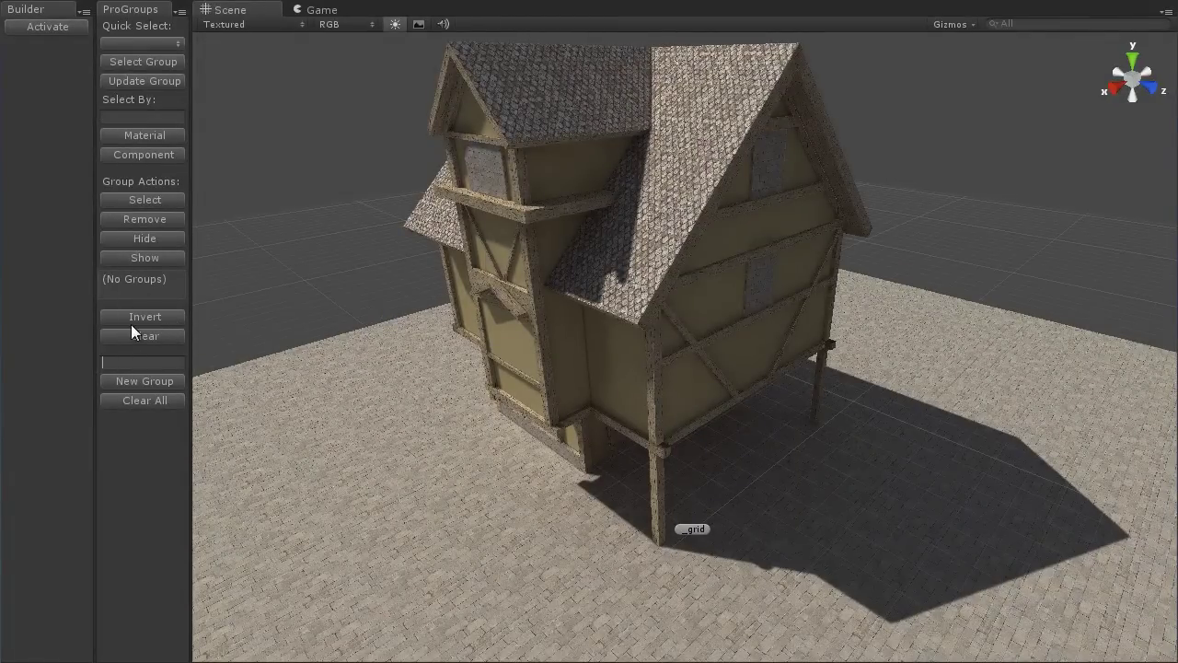
Step: Enter Group A as the name for a new group
text(Group A)
alt+drag(352, 374, 460, 402)
click(550, 171)
alt+drag(443, 268, 295, 116)
click(313, 138)
Step: Activate the Builder tools and select the roof pieces of the house, including the dormer roof
click(48, 27)
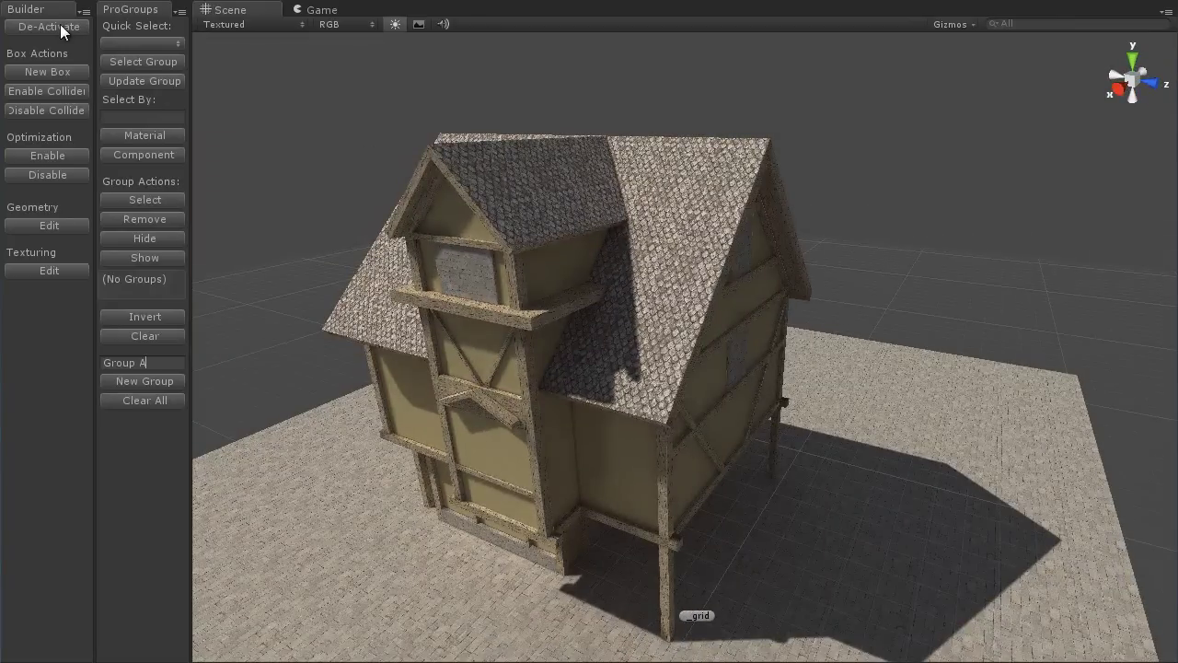
alt+drag(666, 308, 671, 222)
click(670, 223)
alt+drag(735, 285, 737, 316)
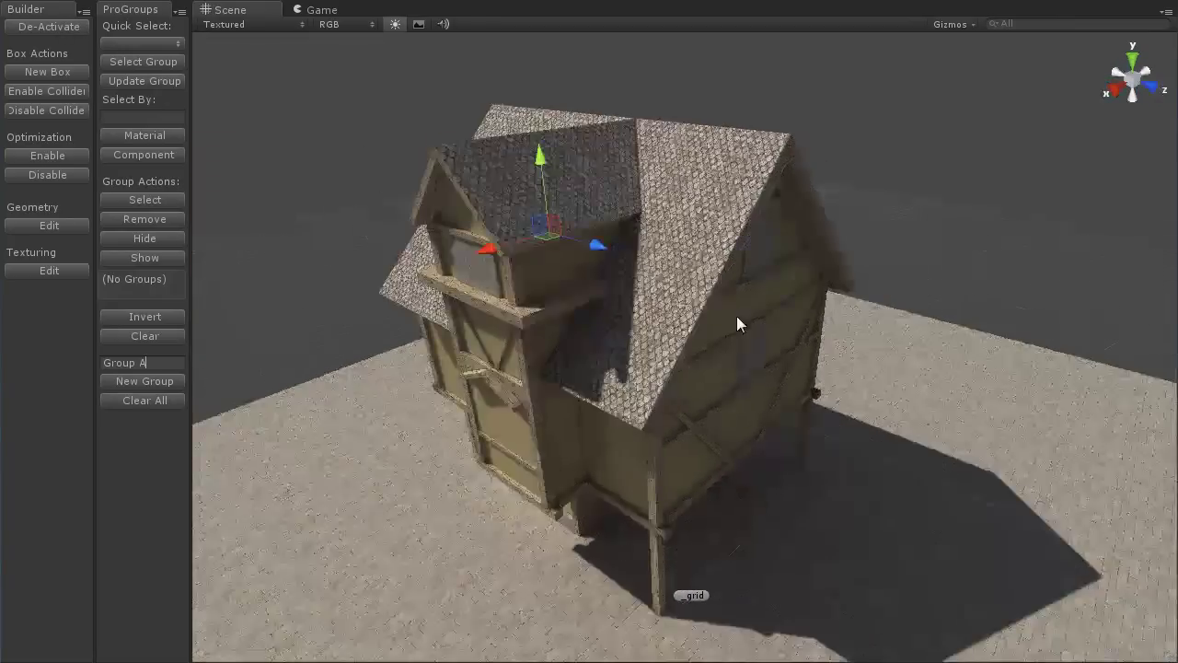
click(503, 256)
alt+drag(502, 256, 483, 213)
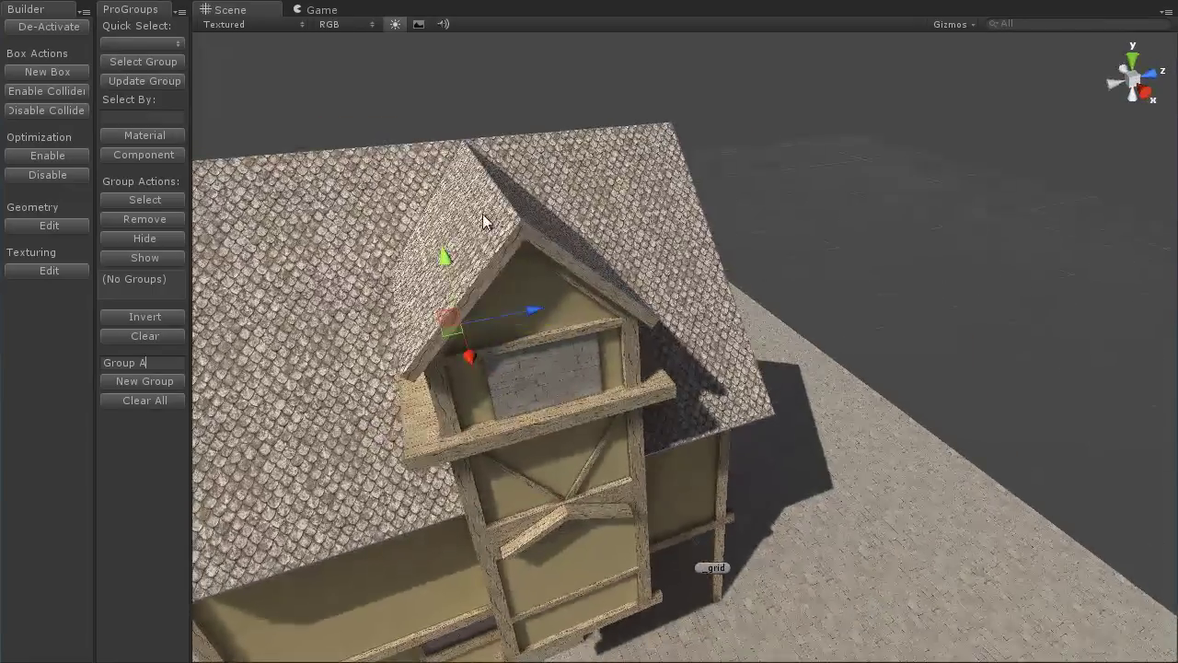
alt+drag(393, 255, 681, 288)
click(606, 326)
alt+drag(606, 326, 111, 364)
Step: Create a new group named Roof Bits from the selected roof pieces
click(106, 367)
text(Roo)
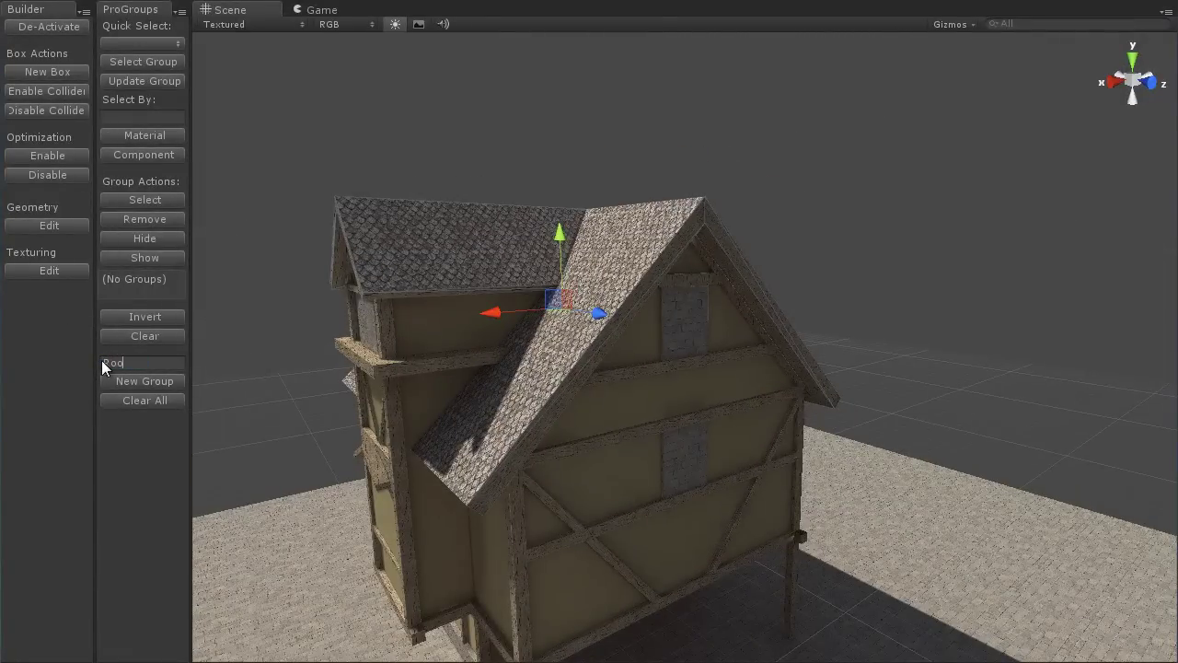
text(f Bits)
click(145, 381)
Step: Start a new selection with the plaster wall pieces at the front of the house
alt+drag(441, 401, 469, 194)
click(470, 187)
alt+drag(392, 256, 504, 352)
scroll(543, 361, up, 4)
click(571, 367)
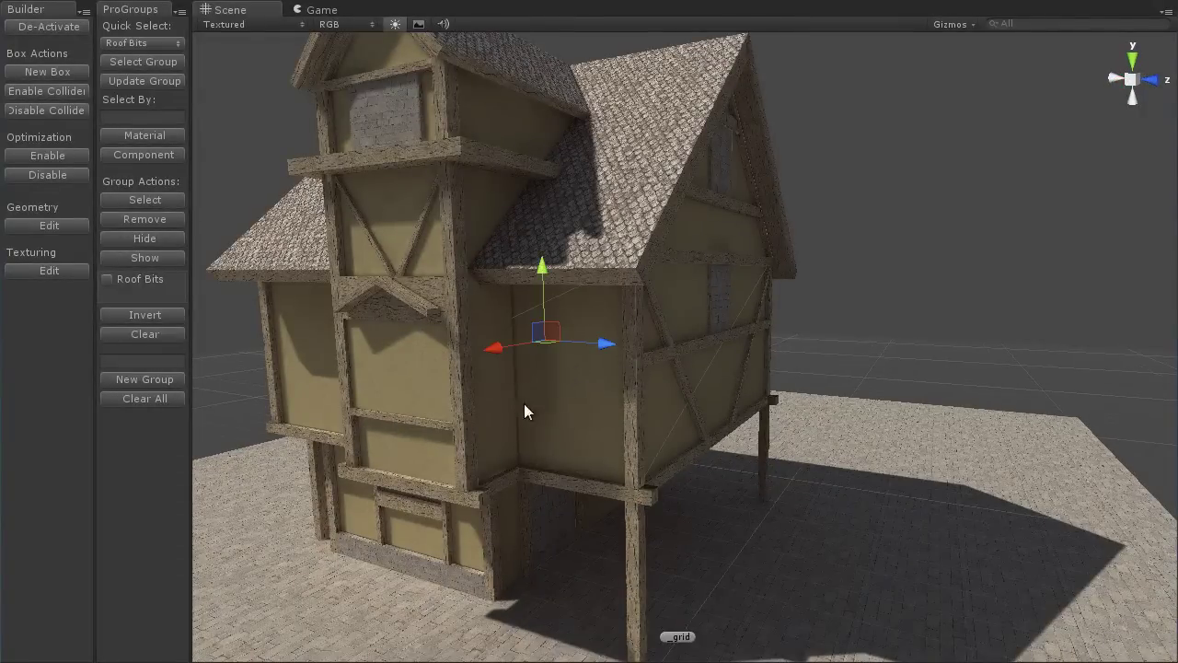
key(f)
scroll(383, 381, down, 3)
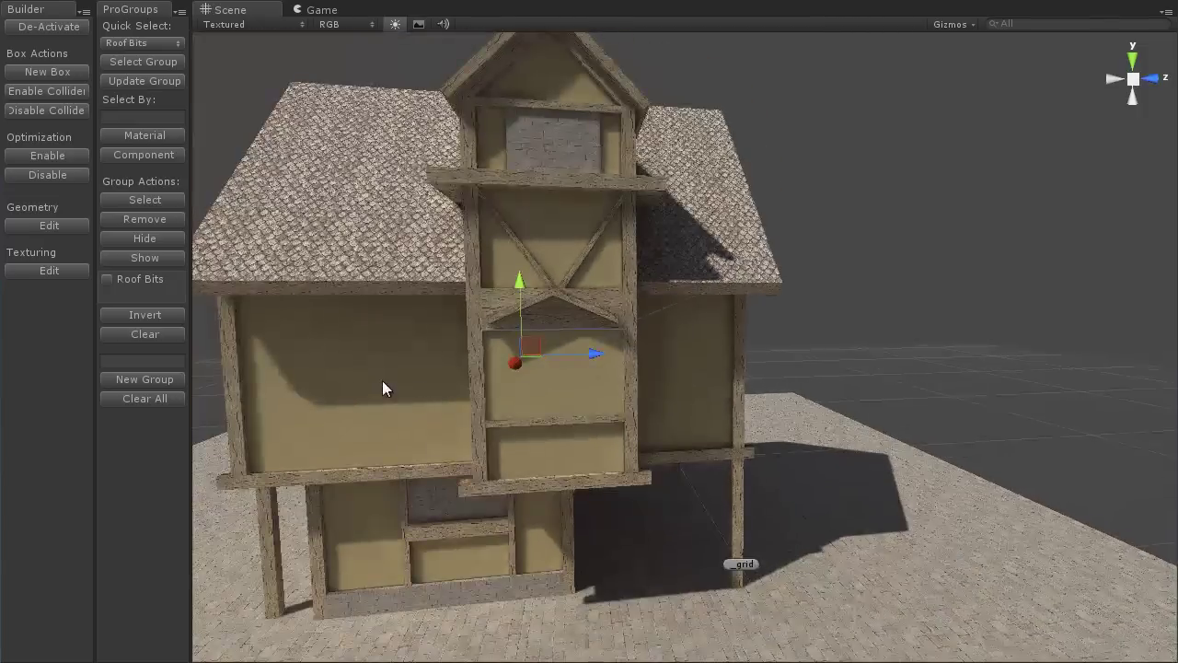
Step: Add the remaining walls around the house to the selection and create a group named Wall Bits from them
alt+drag(348, 467, 352, 476)
click(353, 475)
alt+drag(255, 473, 574, 458)
alt+drag(392, 449, 635, 516)
alt+drag(764, 340, 573, 334)
alt+drag(644, 210, 612, 285)
alt+drag(446, 320, 627, 341)
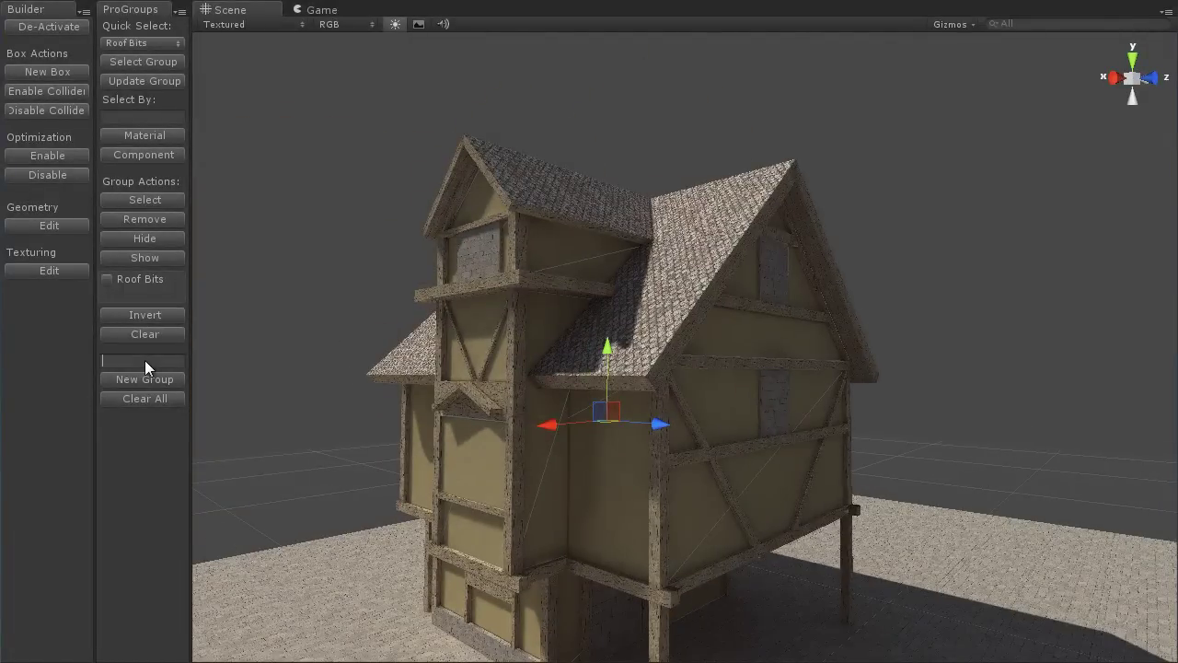
text(Wall Bits)
click(160, 379)
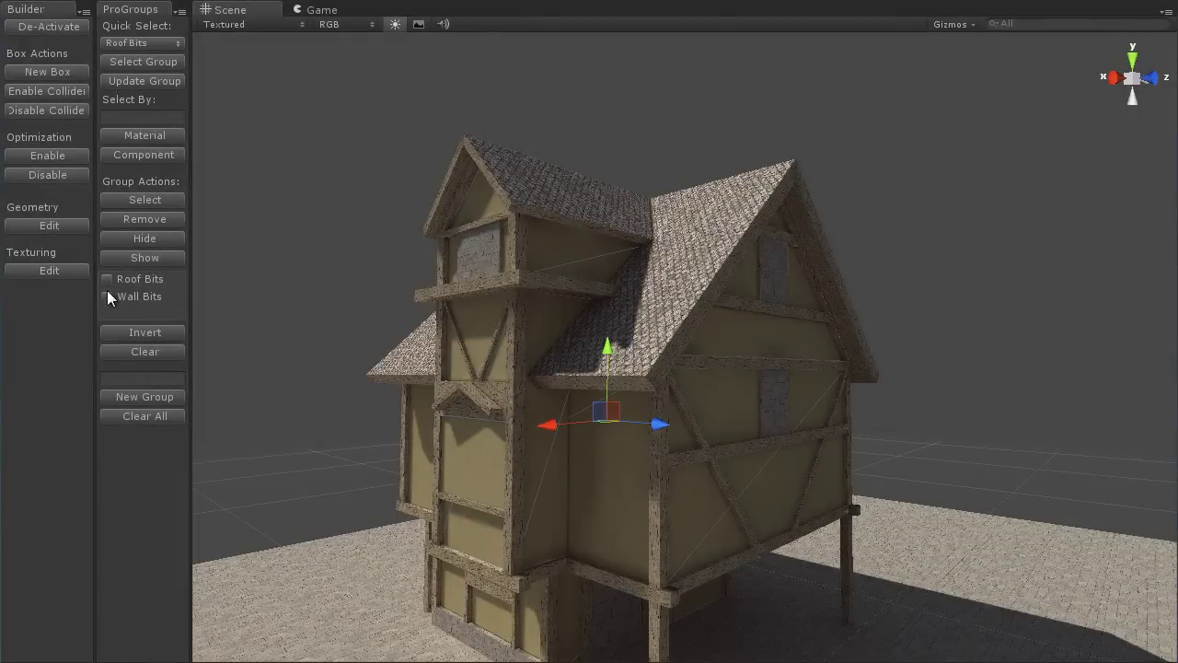
Step: Select individual wooden beams around the dormer and clear the selection
alt+drag(507, 379, 594, 424)
alt+right_drag(594, 423, 606, 455)
middle_drag(606, 455, 553, 416)
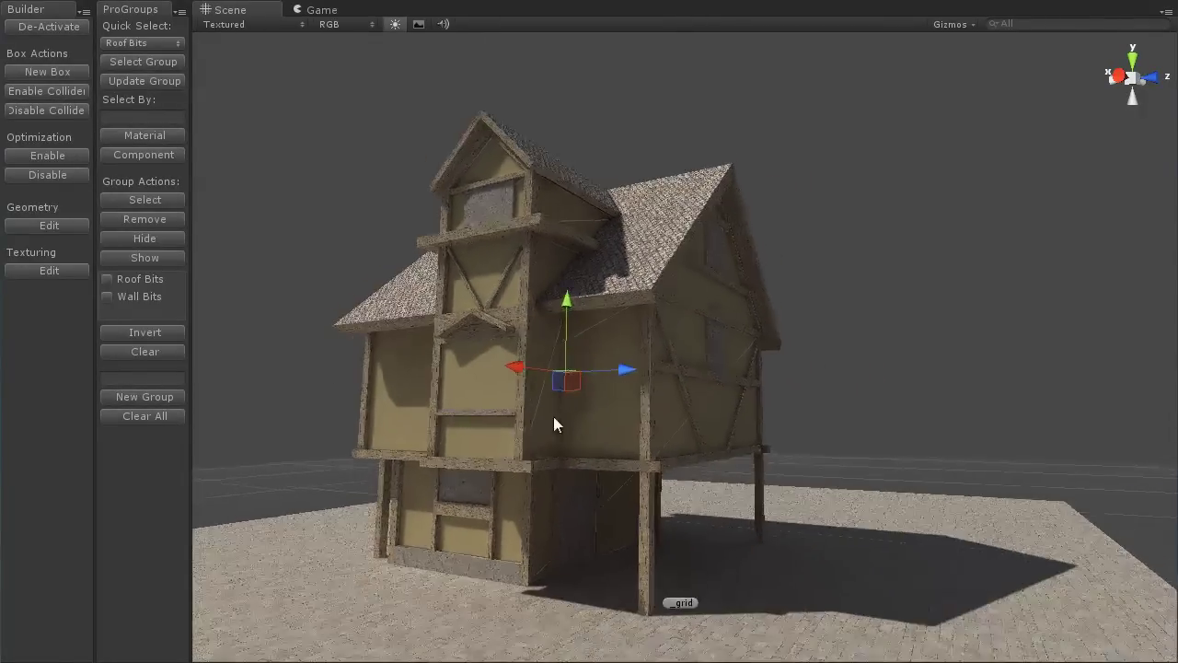
alt+right_drag(553, 416, 644, 461)
alt+drag(686, 378, 577, 183)
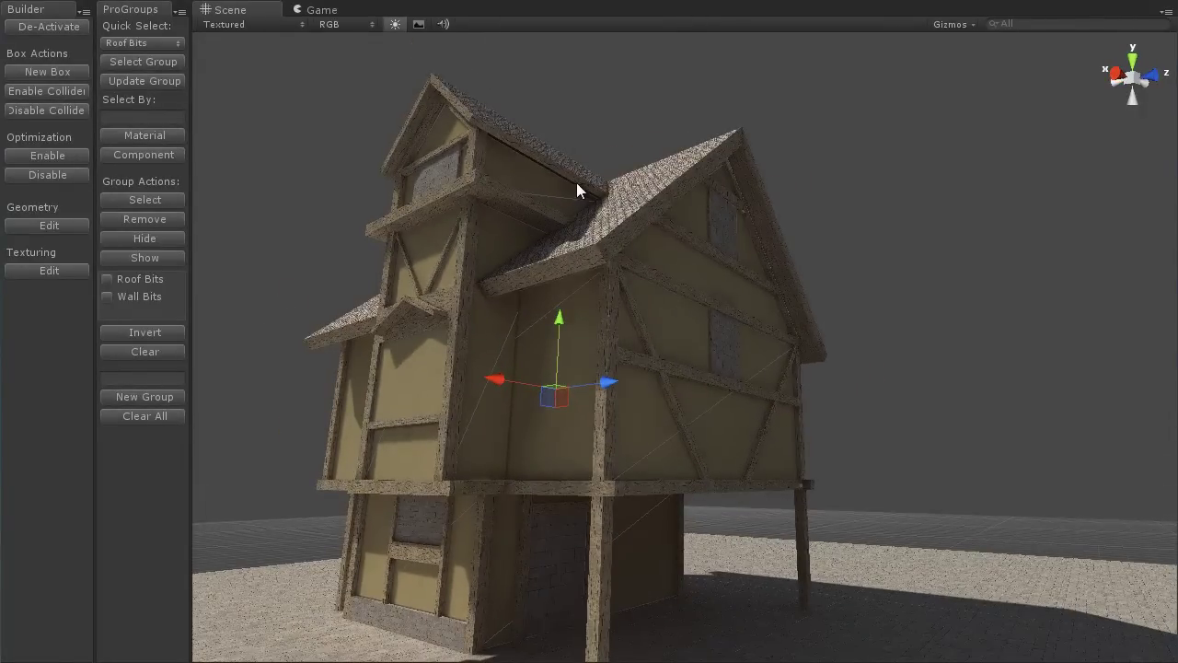
click(609, 286)
click(484, 202)
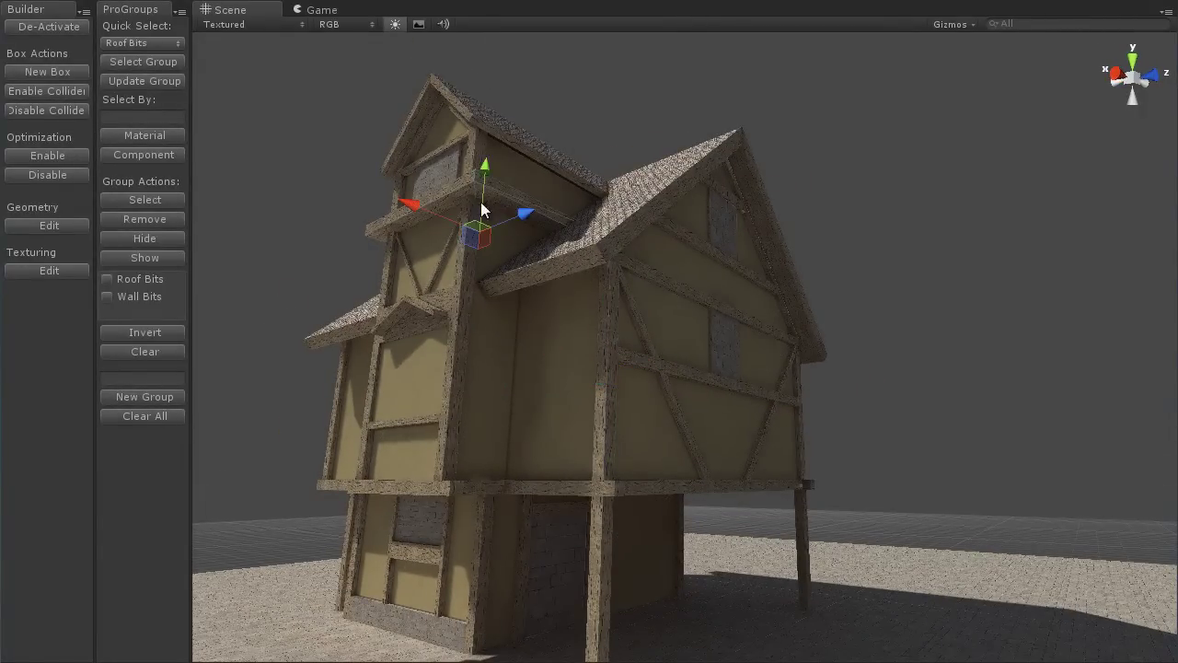
click(473, 150)
alt+drag(615, 238, 619, 261)
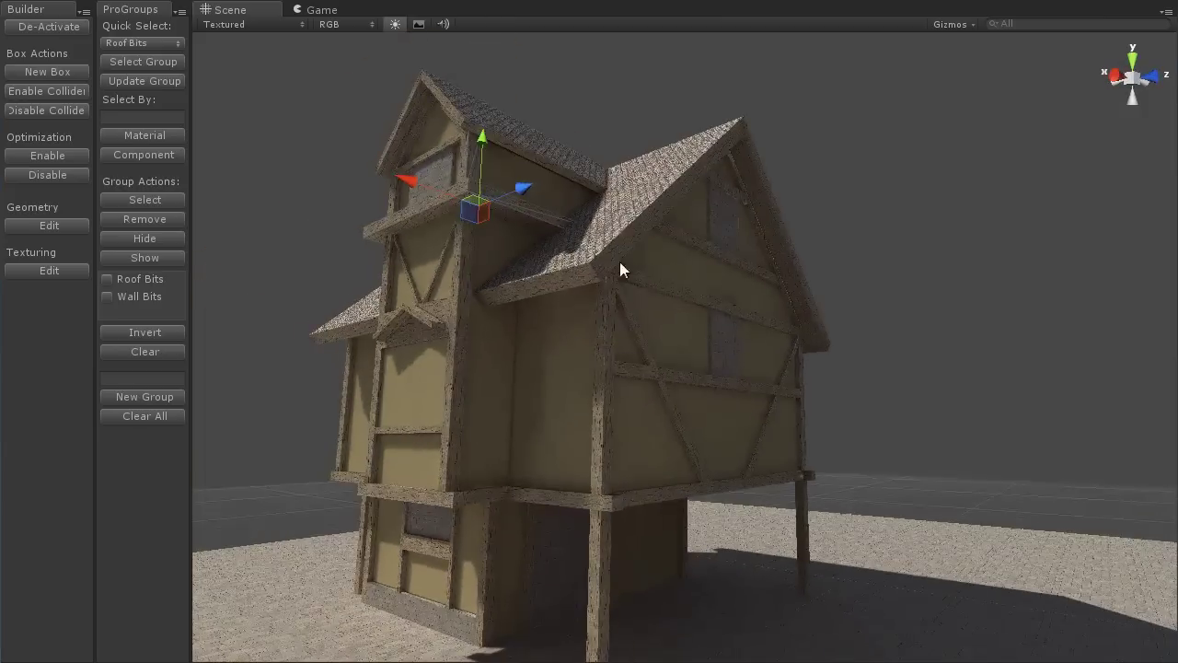
click(587, 120)
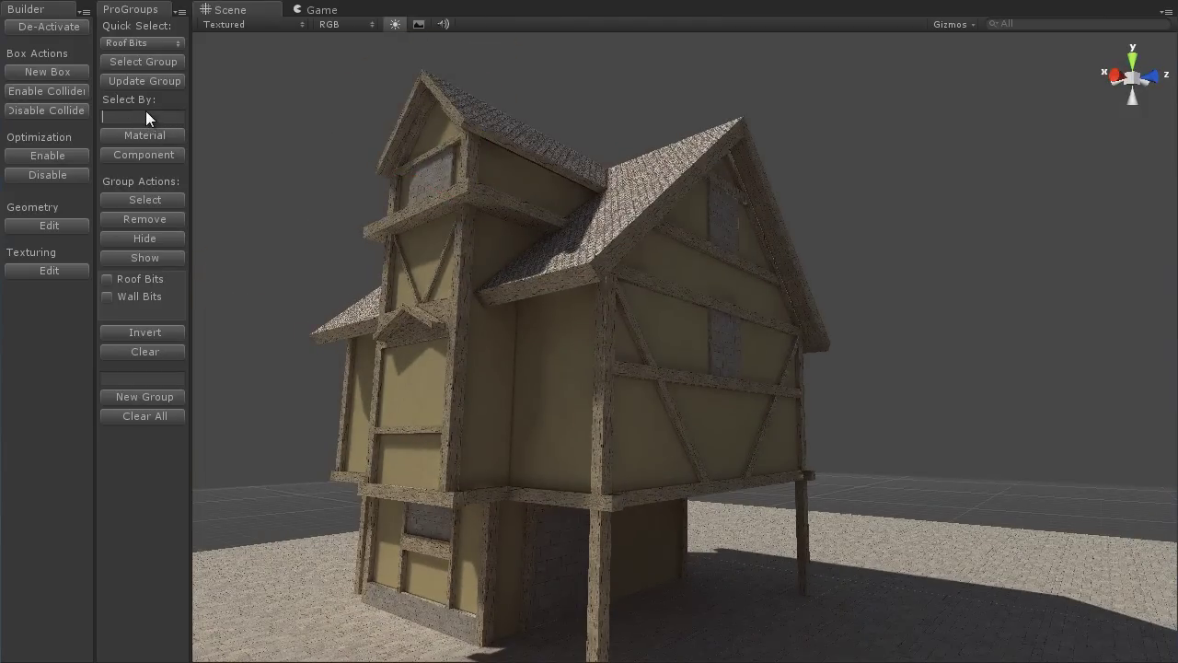
Step: Select all objects in the scene that use the Wood material
alt+drag(588, 335, 613, 391)
scroll(613, 391, up, 4)
alt+drag(440, 283, 541, 153)
click(540, 154)
alt+drag(543, 208, 590, 397)
text(Wo)
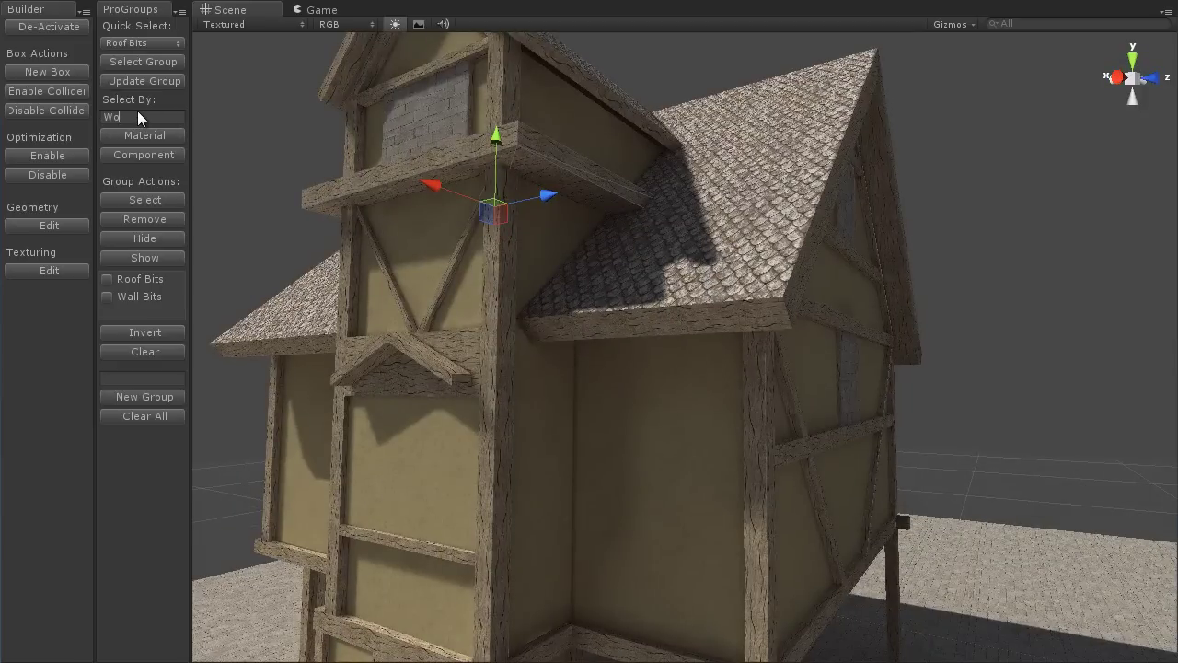
click(740, 64)
alt+drag(336, 193, 331, 169)
click(146, 134)
Step: Create a new group named Wooden from the selected beams and trim
alt+drag(511, 344, 488, 293)
scroll(653, 360, down, 3)
alt+drag(755, 451, 691, 484)
alt+right_drag(691, 484, 651, 357)
alt+drag(651, 350, 712, 327)
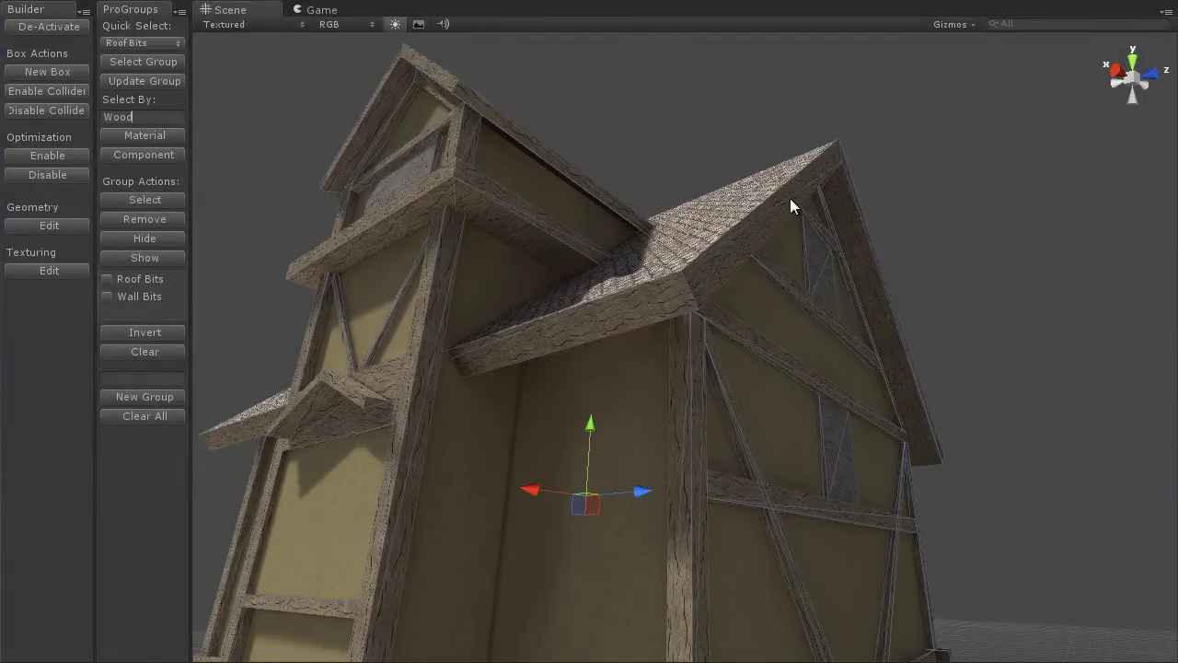
alt+drag(657, 384, 444, 412)
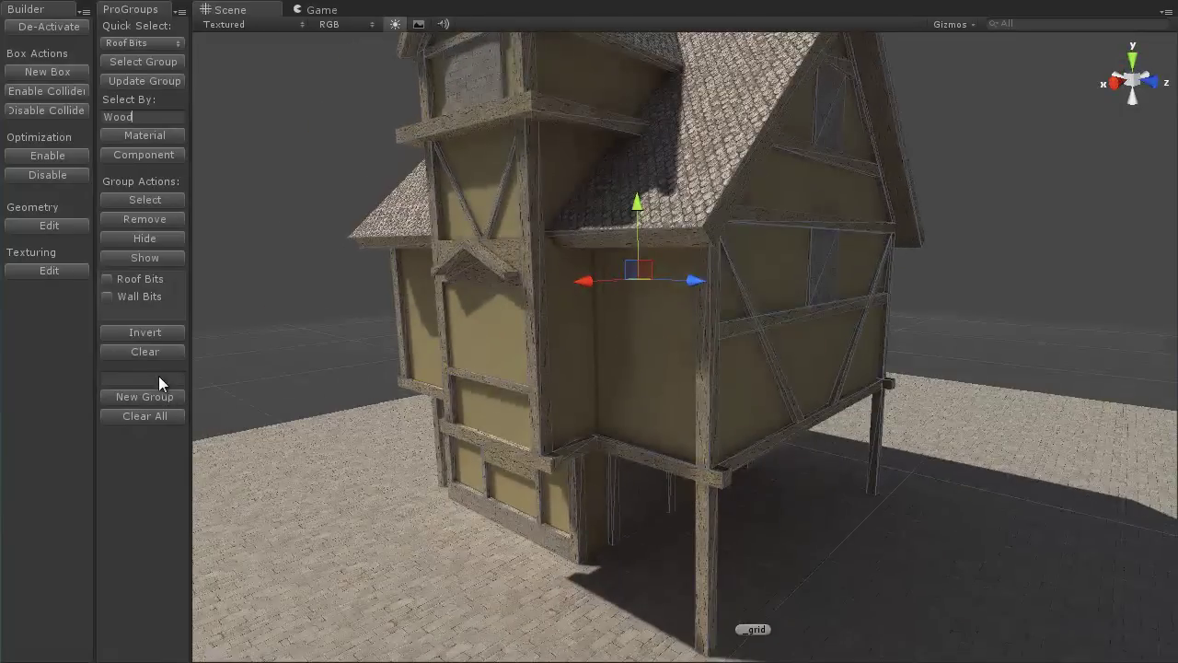
text(Wooden)
click(152, 394)
Step: Choose the Wooden group for quick selection and select all of its objects
alt+drag(577, 389, 308, 221)
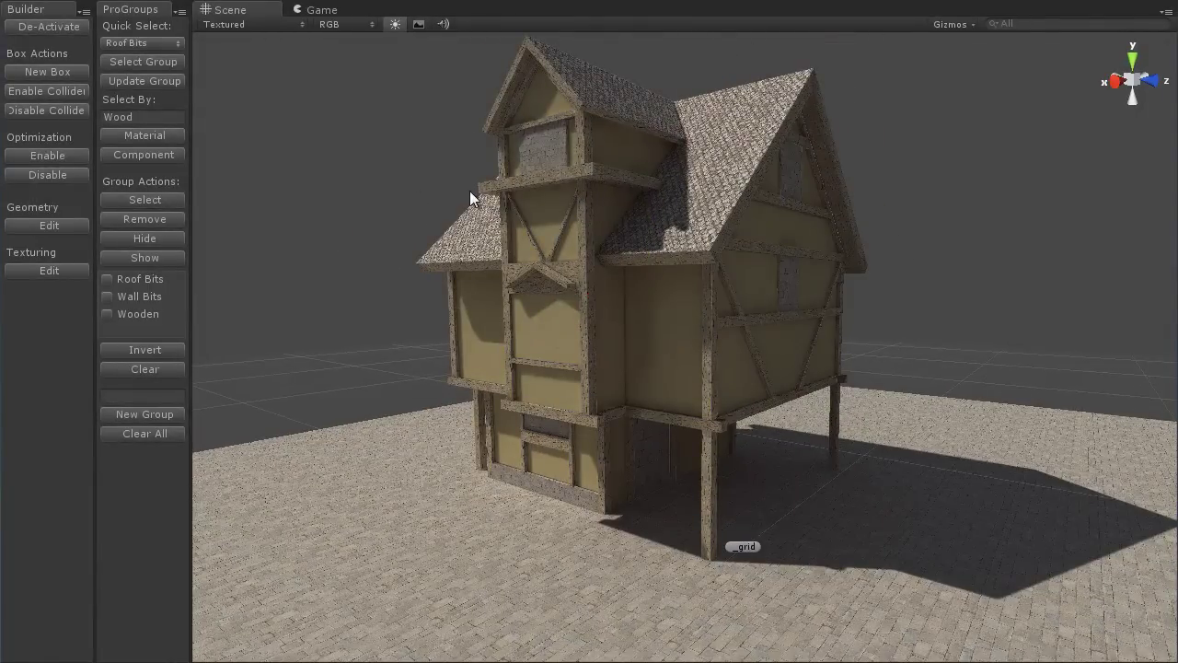
click(122, 42)
click(141, 81)
click(155, 42)
click(155, 61)
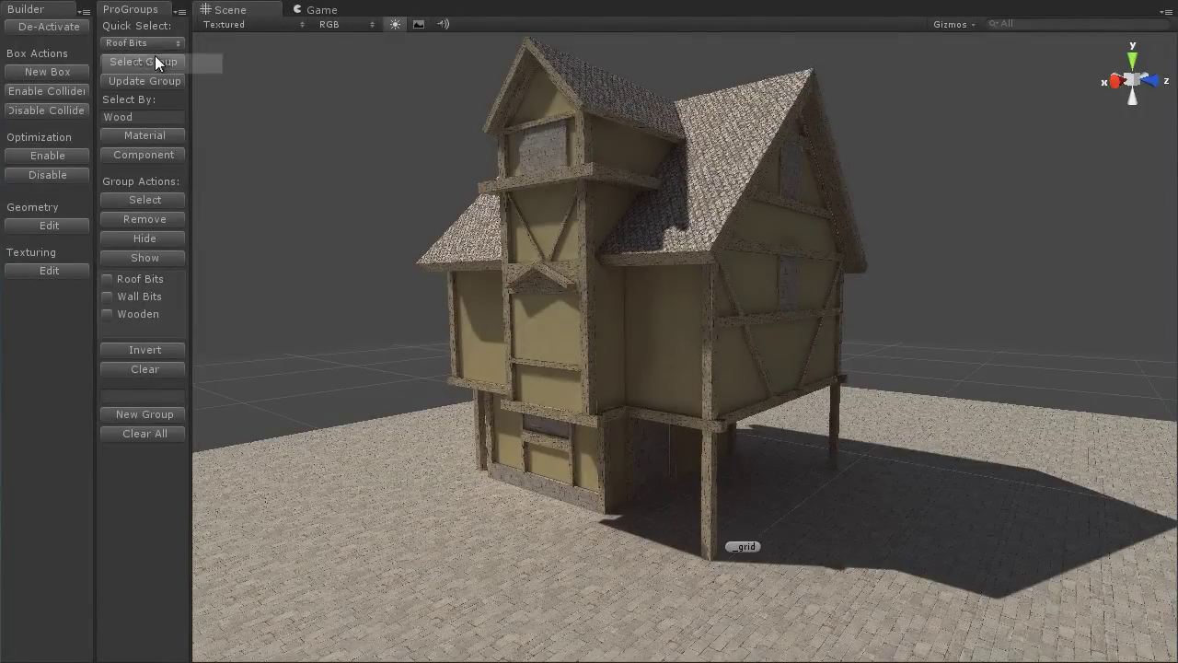
click(146, 42)
click(153, 104)
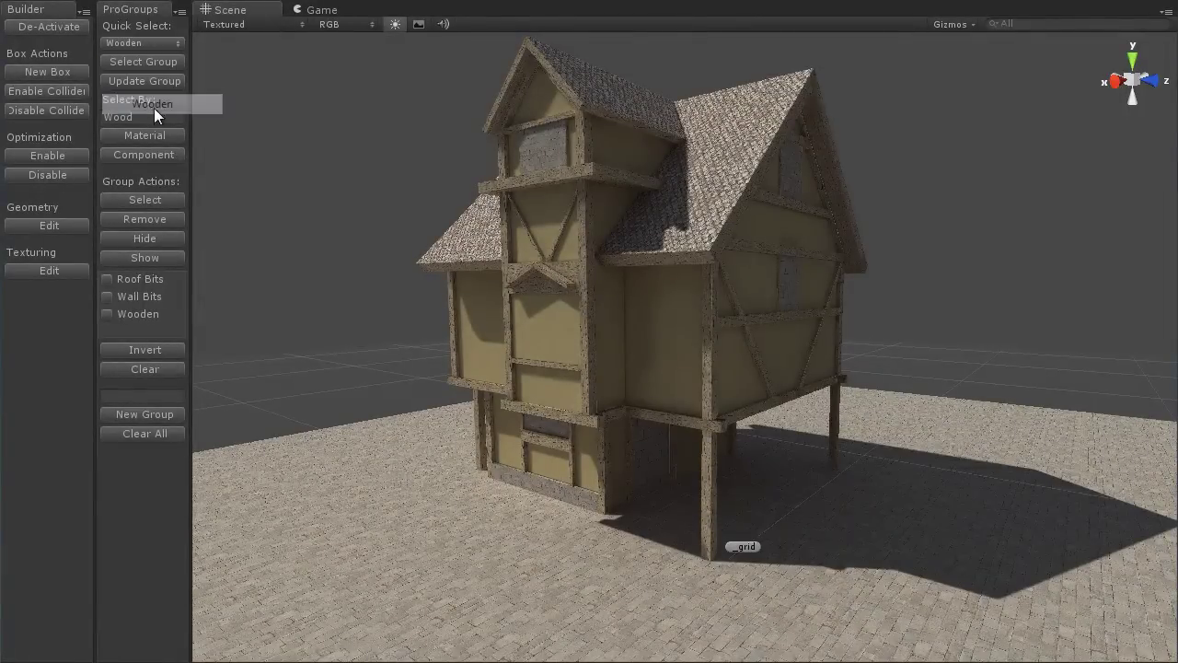
click(148, 61)
alt+drag(672, 322, 223, 138)
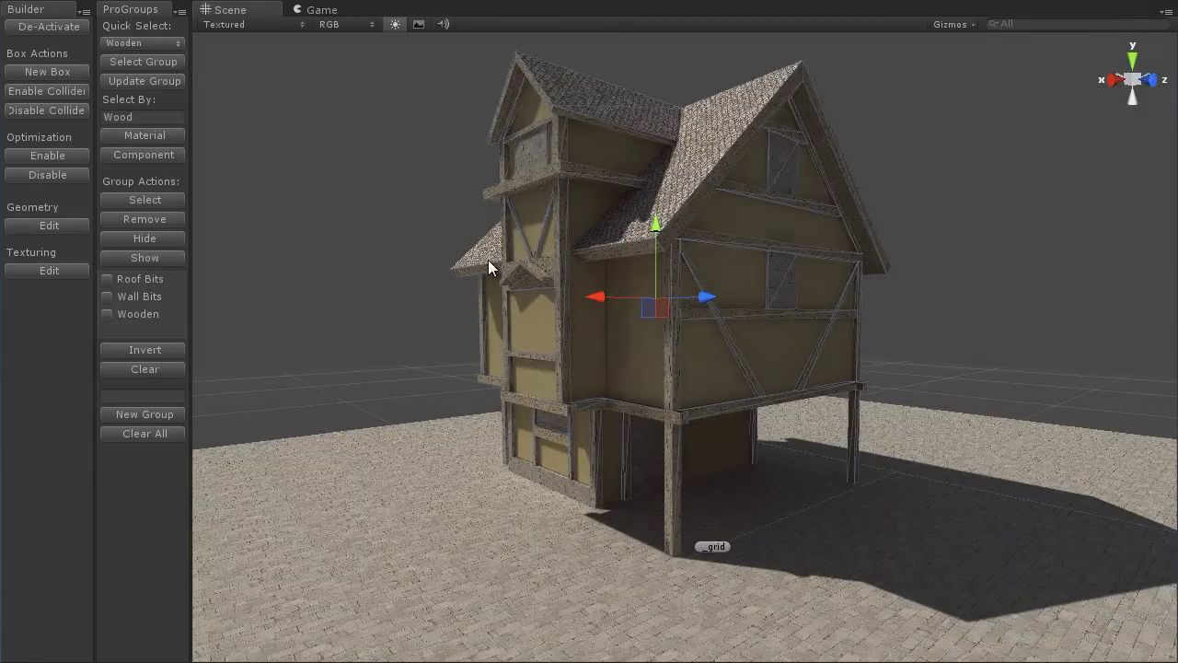
Step: Add plaster wall pieces to the selected wooden parts and update the Wooden group with this selection
alt+drag(438, 302, 452, 259)
alt+drag(678, 263, 513, 248)
scroll(568, 318, up, 5)
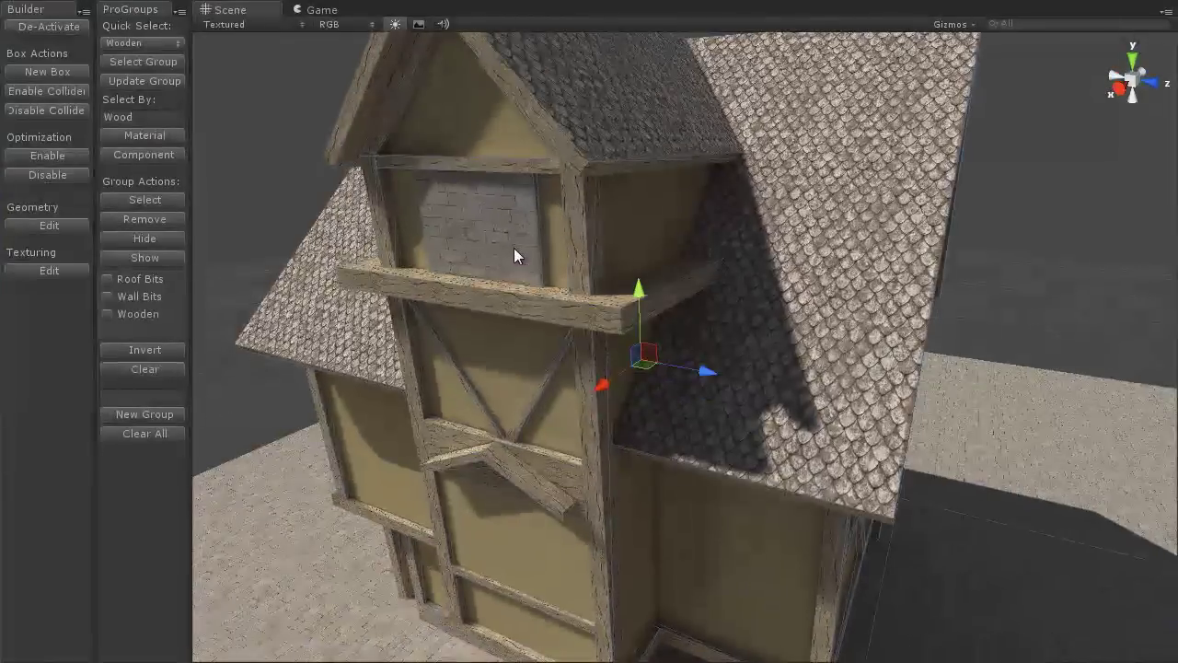
alt+drag(492, 231, 693, 503)
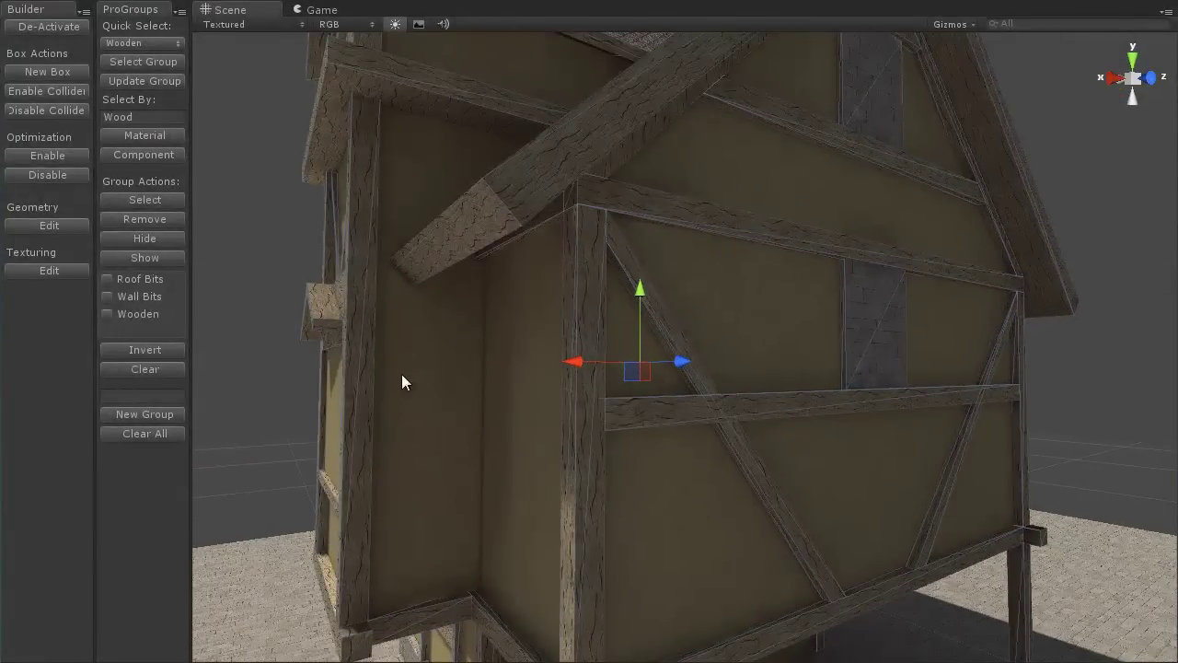
scroll(737, 322, down, 2)
mouse_move(688, 423)
alt+mouse_down()
mouse_move(734, 408)
mouse_move(681, 372)
mouse_move(695, 402)
alt+mouse_up()
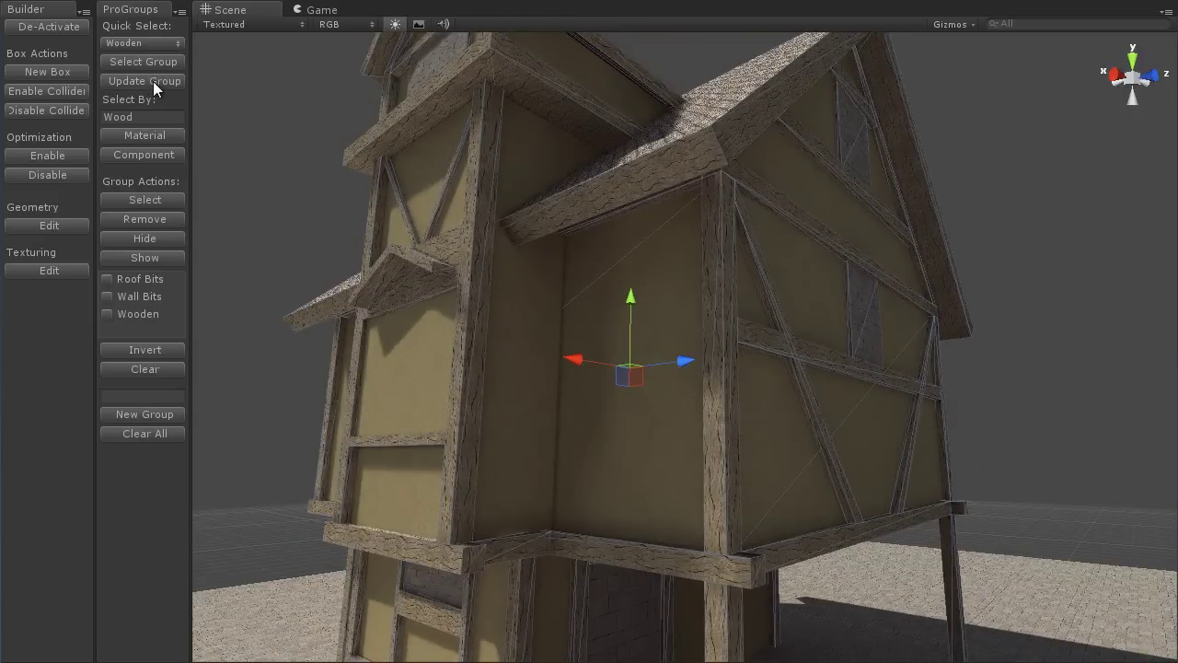
click(153, 81)
click(226, 101)
Step: Reselect the updated Wooden group to check its members around the house, and clear the selection
click(154, 42)
click(157, 97)
click(141, 61)
alt+drag(828, 424, 782, 436)
alt+drag(657, 497, 788, 394)
scroll(785, 434, down, 5)
alt+drag(623, 241, 652, 366)
alt+drag(339, 310, 348, 290)
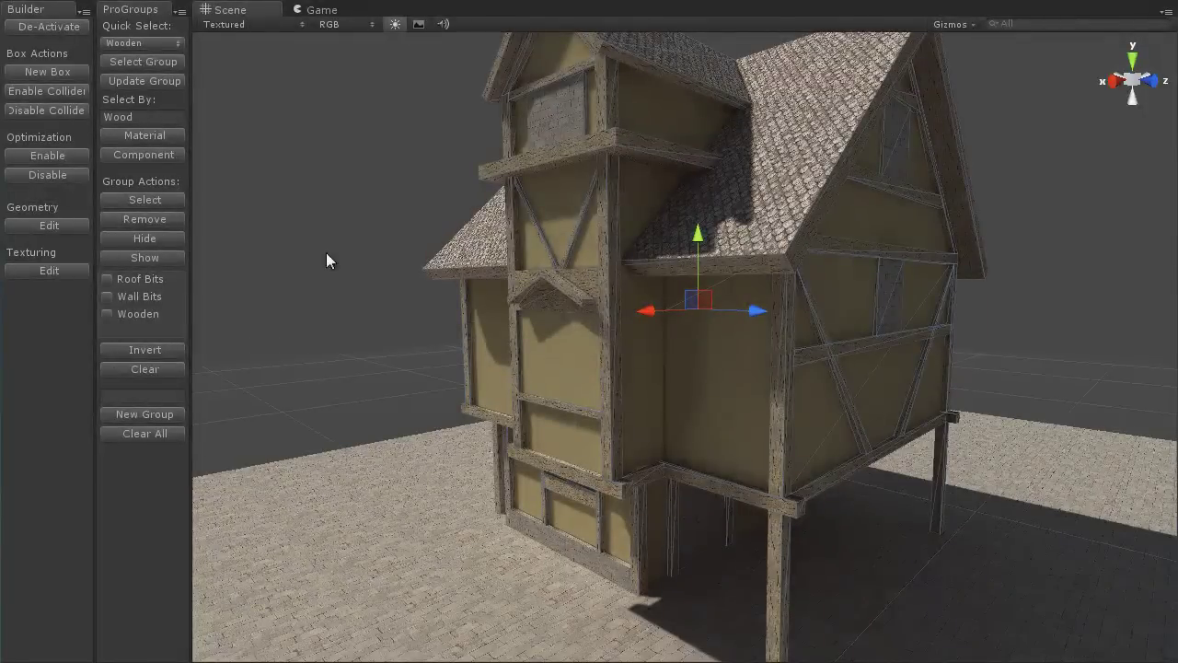
click(304, 206)
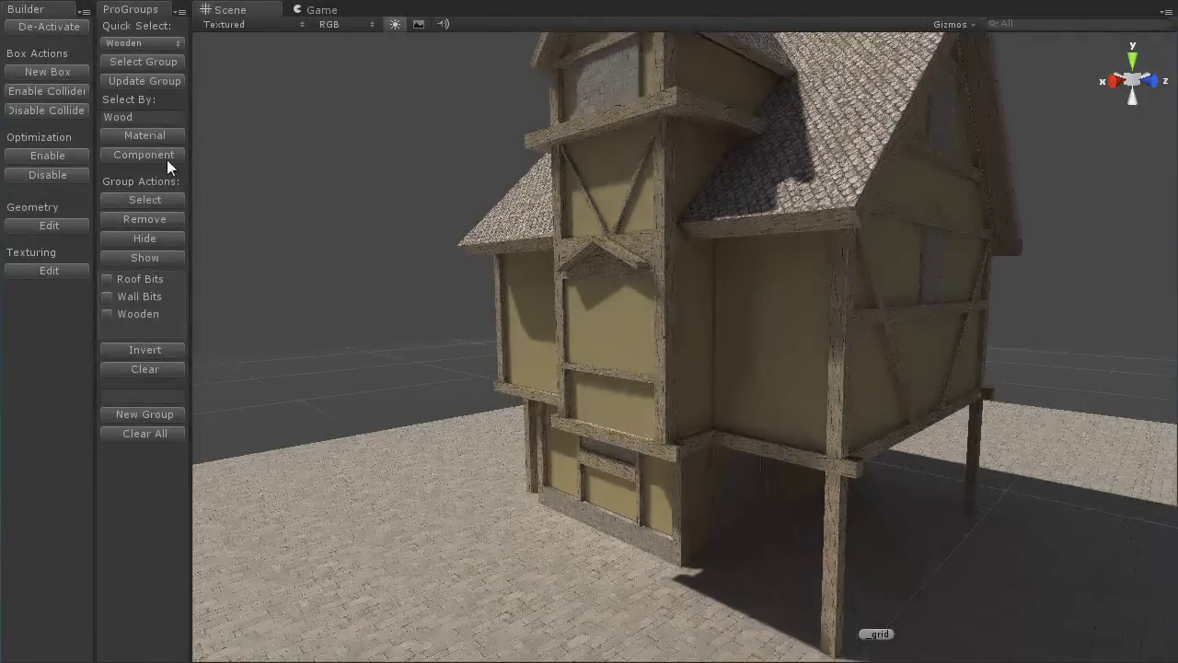
middle_drag(690, 379, 634, 320)
scroll(634, 319, down, 8)
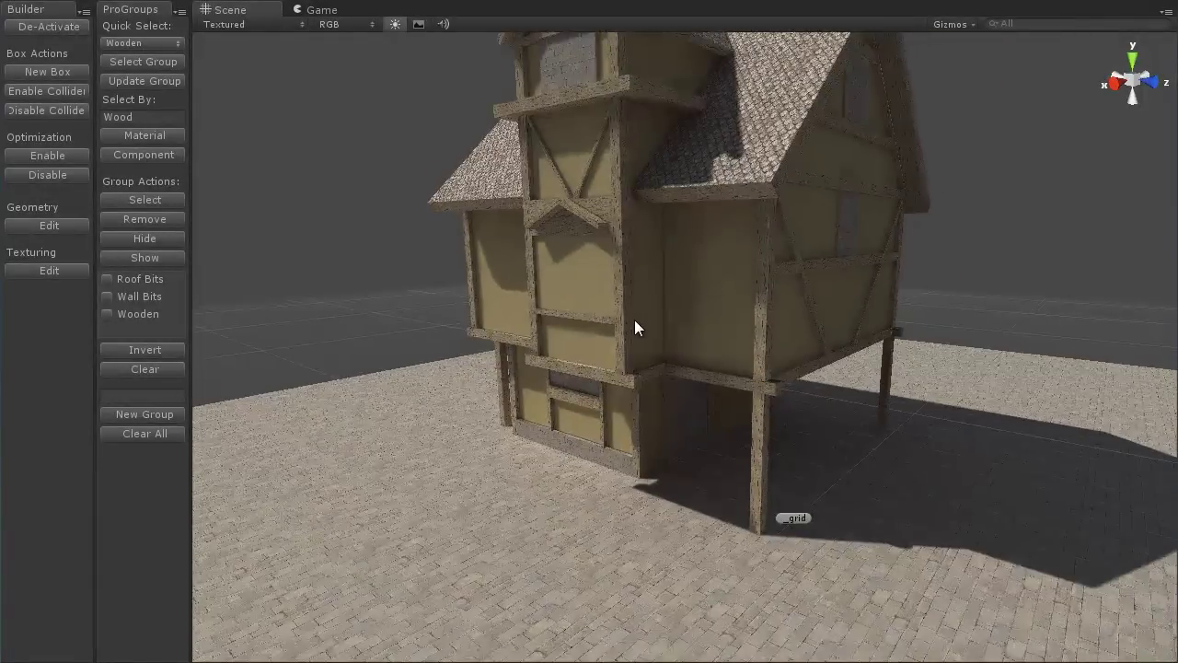
Step: Select every object that has a Renderer component, and clear the selection after viewing it around the house
scroll(699, 396, up, 10)
alt+drag(702, 400, 755, 368)
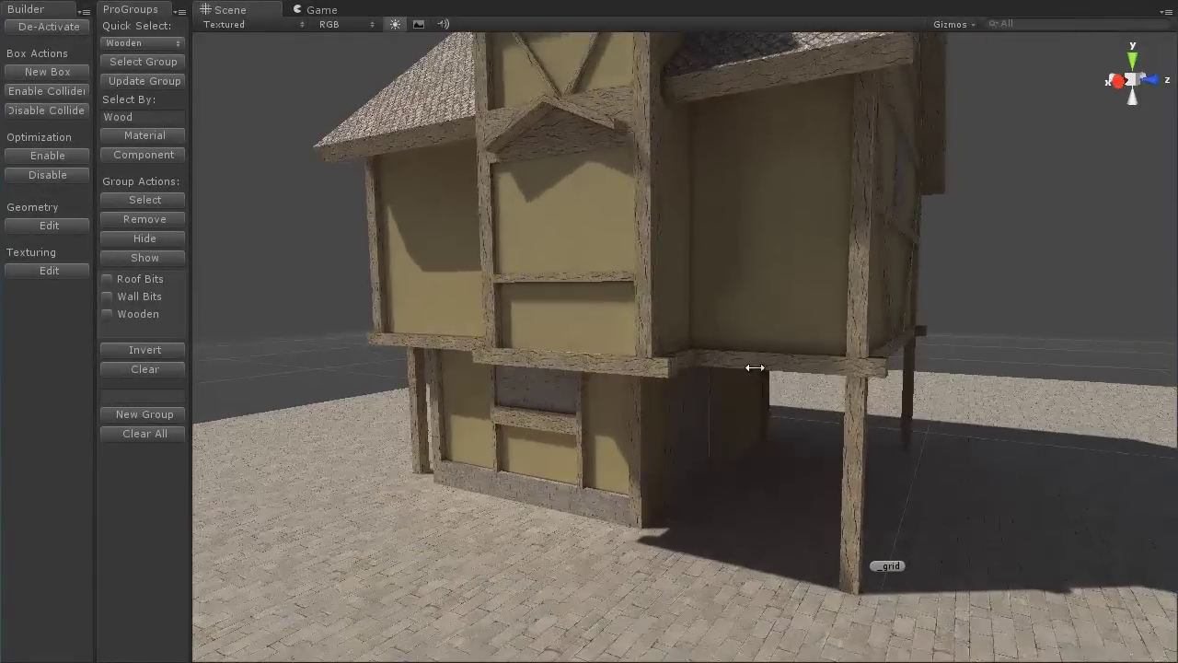
drag(150, 118, 97, 117)
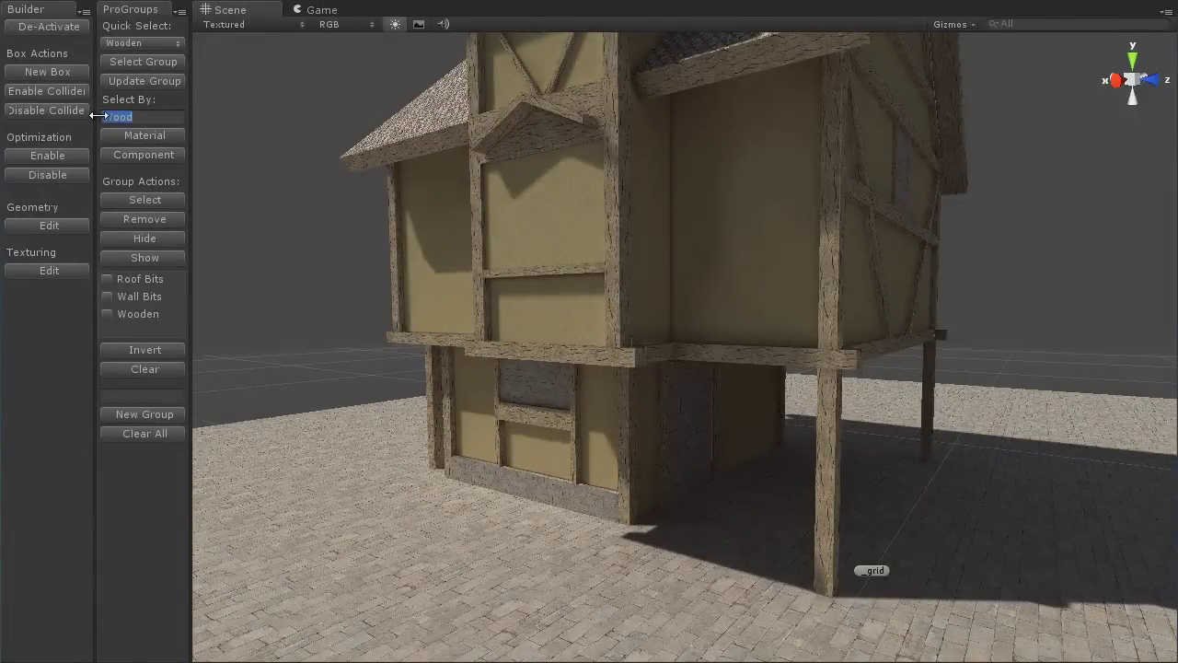
text(Renderer)
click(143, 155)
alt+drag(639, 240, 413, 271)
click(374, 214)
alt+drag(381, 231, 444, 281)
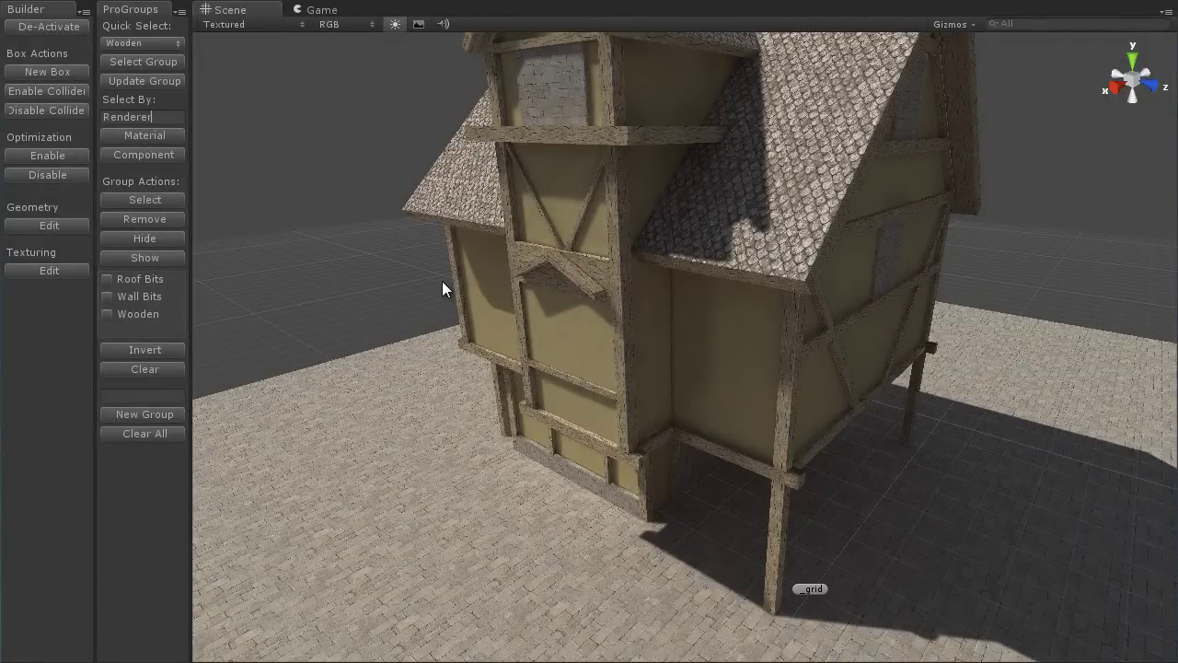
Step: Mark the Roof Bits and Wooden groups and select all of their objects together
alt+drag(612, 234, 615, 352)
scroll(611, 355, up, 5)
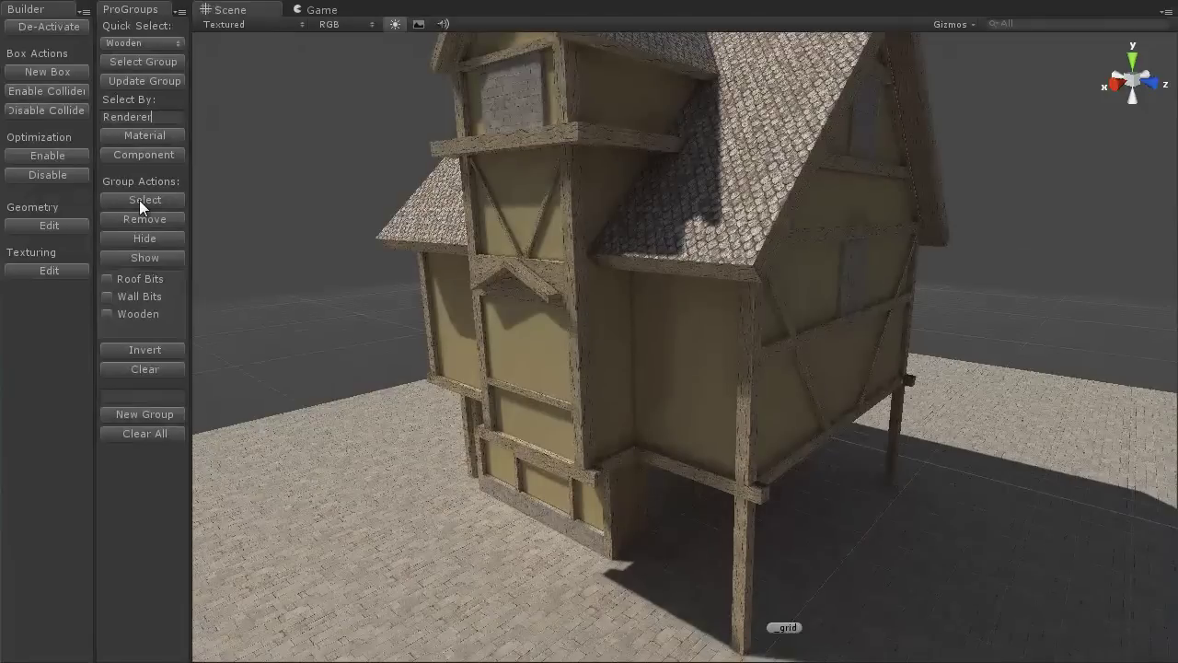
alt+drag(500, 300, 465, 276)
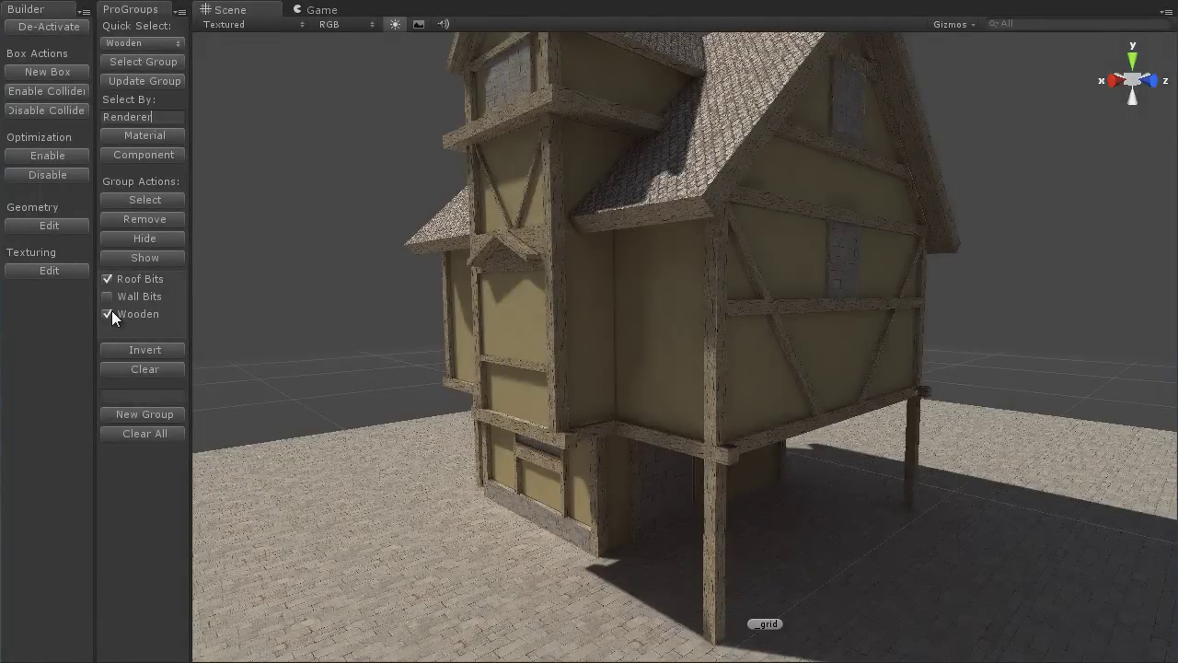
click(154, 199)
alt+drag(571, 258, 466, 310)
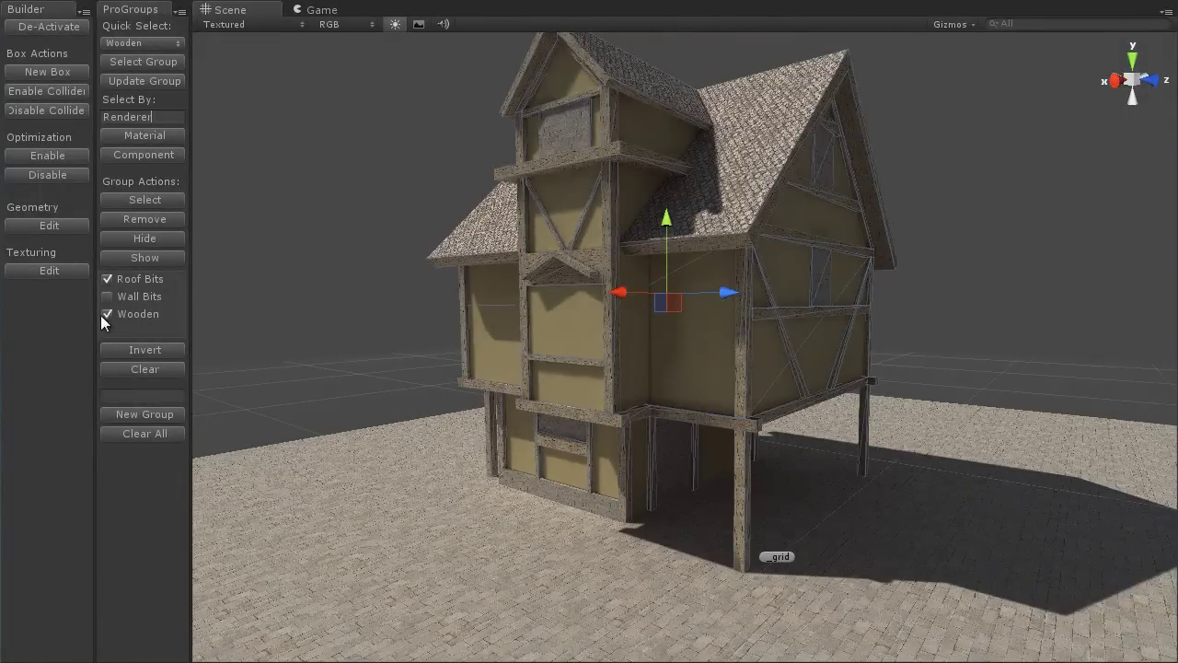
Step: Select only the objects of the Roof Bits group
click(149, 197)
alt+drag(304, 267, 359, 280)
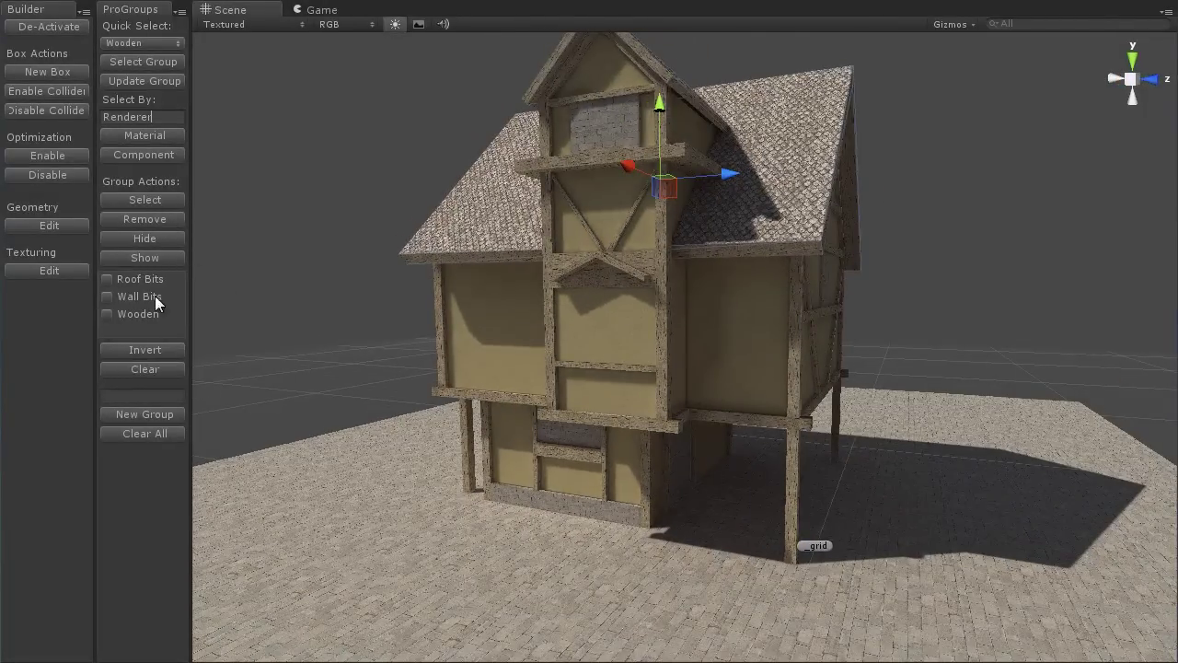
alt+drag(427, 313, 119, 286)
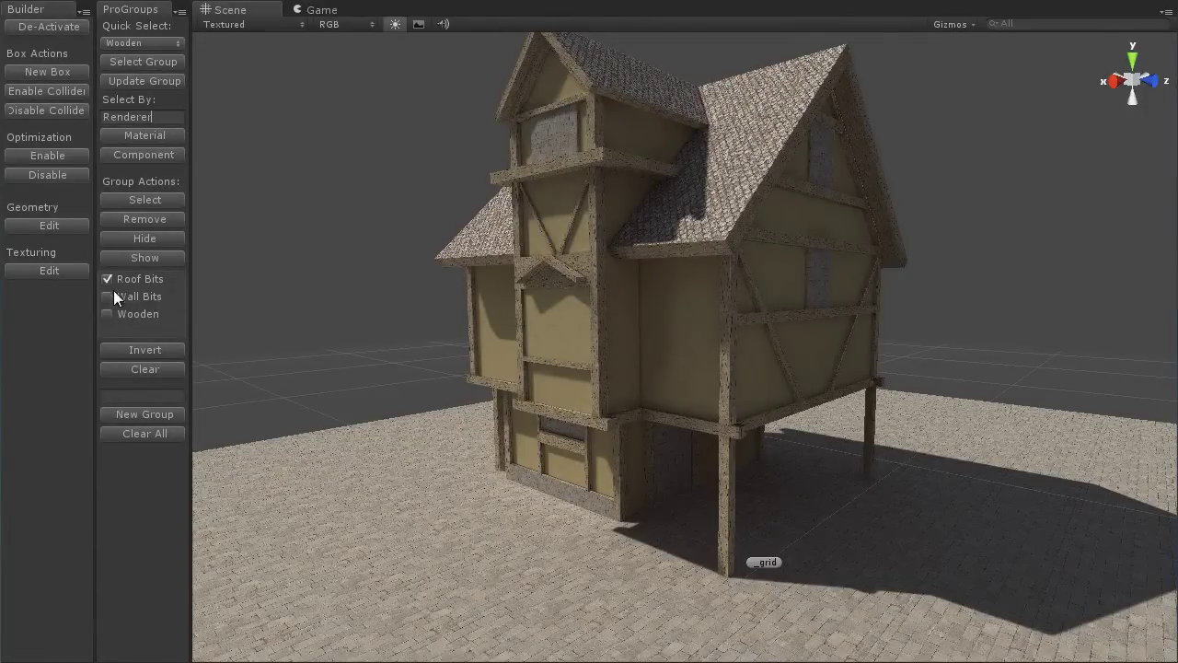
Step: Remove the Wall Bits group from the group list while keeping its objects in the scene
click(107, 296)
alt+drag(221, 276, 162, 202)
click(162, 221)
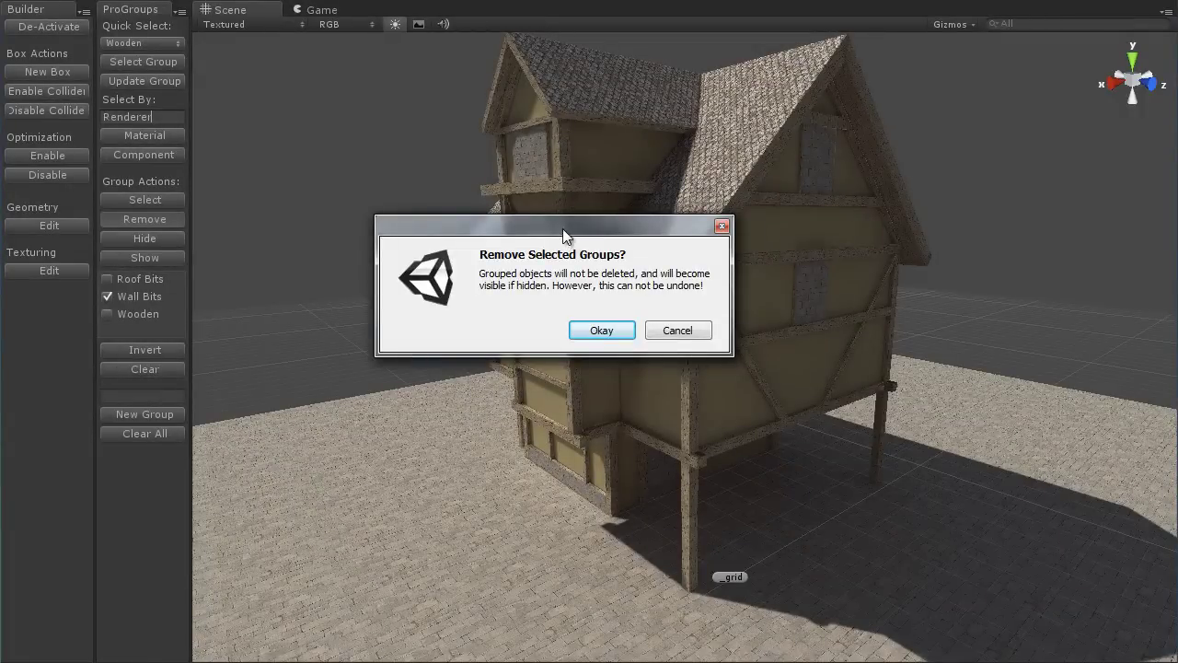
drag(563, 228, 577, 229)
click(616, 331)
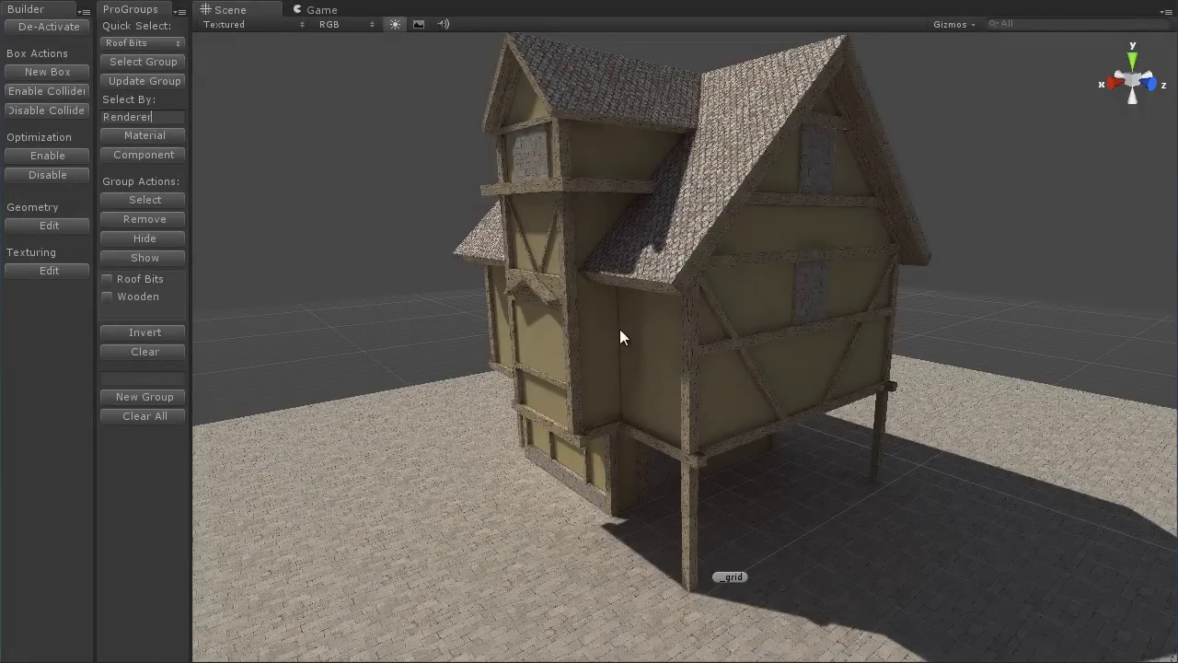
Step: Select all objects that use the Loam material
alt+drag(317, 391, 415, 373)
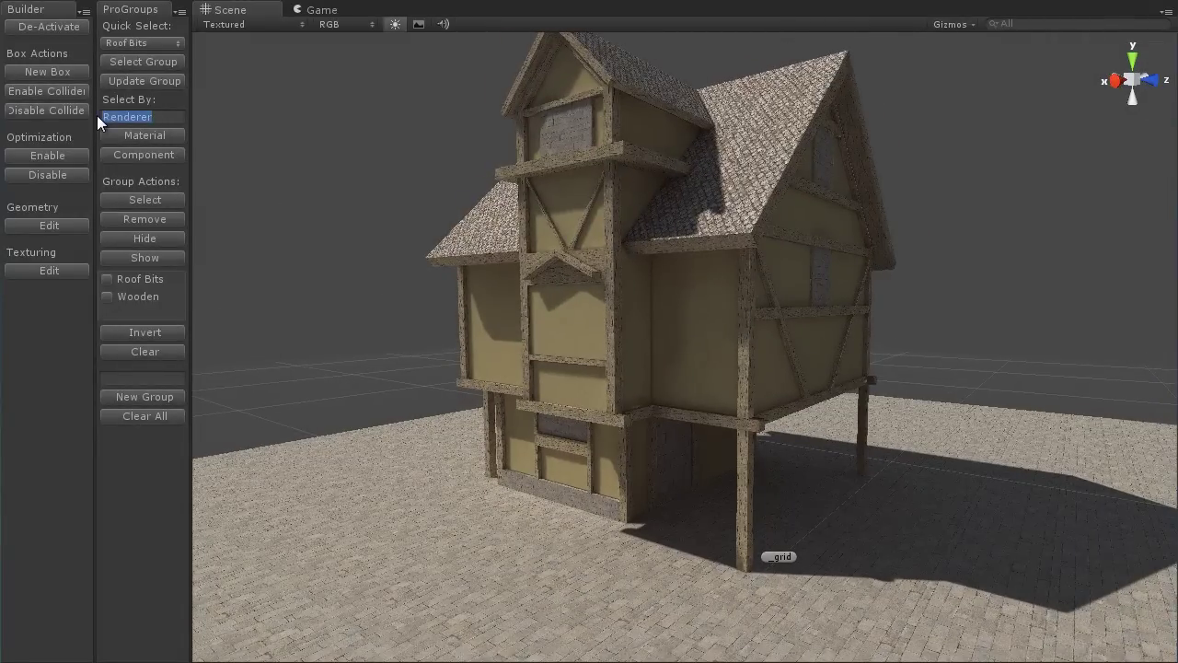
key(BackSpace)
click(147, 137)
alt+drag(368, 193, 654, 310)
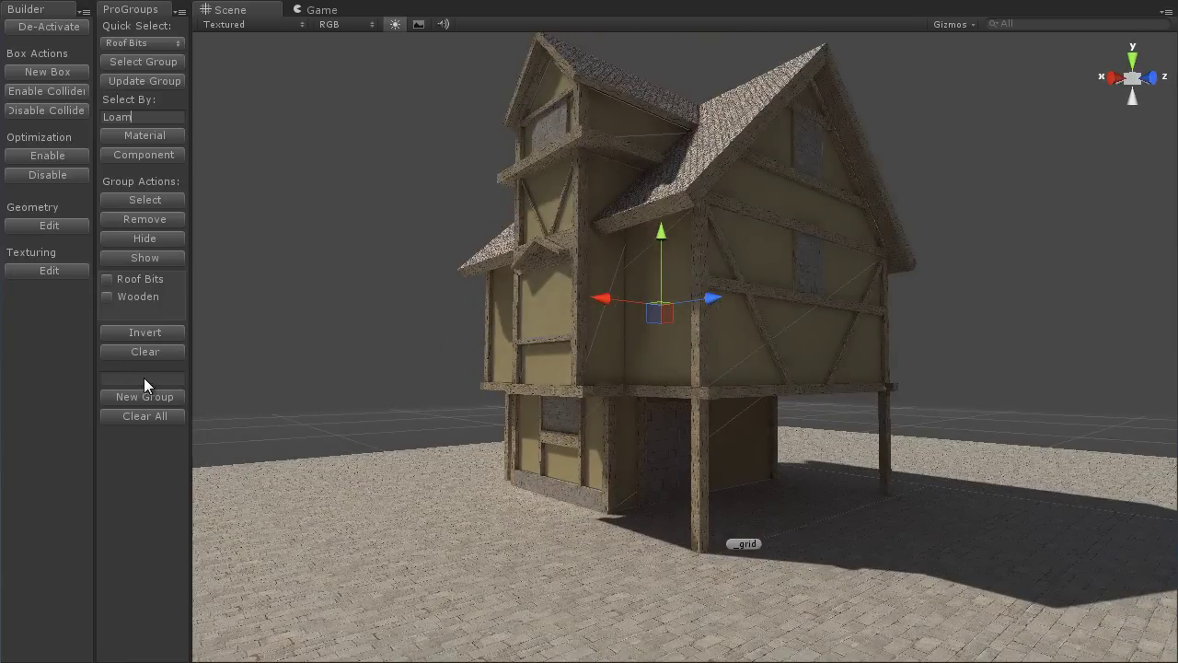
Step: Create a new group named Walls from the selected Loam objects, and deselect them
text(Walls)
click(165, 397)
alt+drag(773, 298, 516, 253)
click(397, 246)
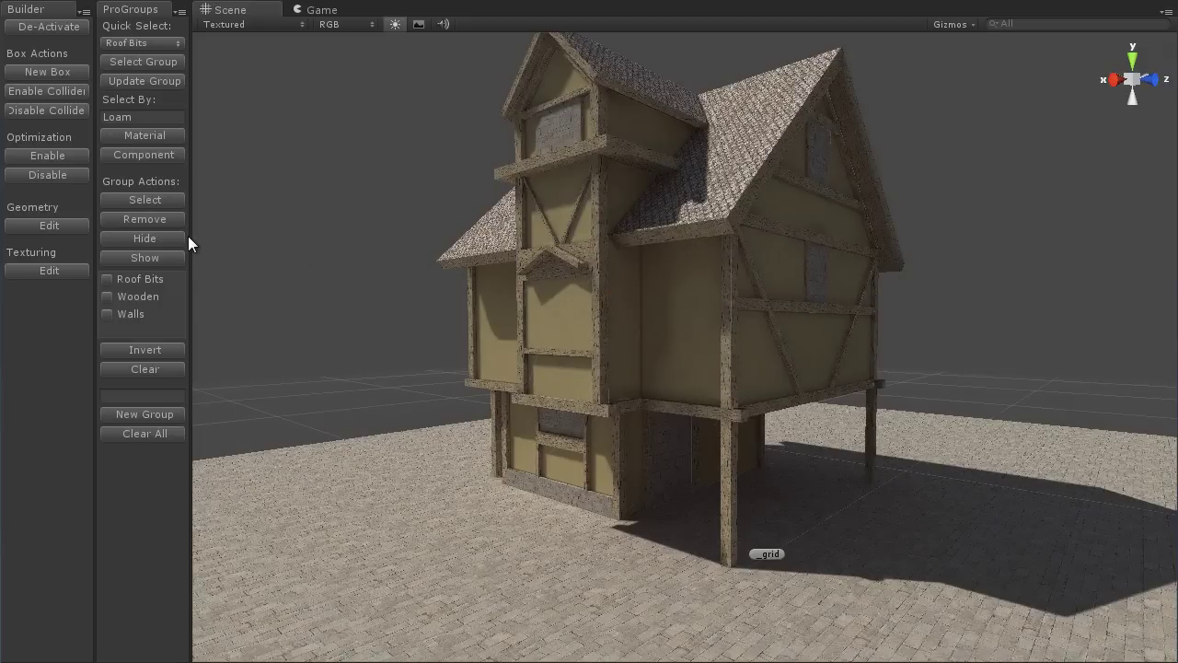
Step: Hide the Roof Bits and Walls groups so only the timber frame of the house is shown
alt+drag(677, 322, 608, 280)
click(106, 314)
click(107, 279)
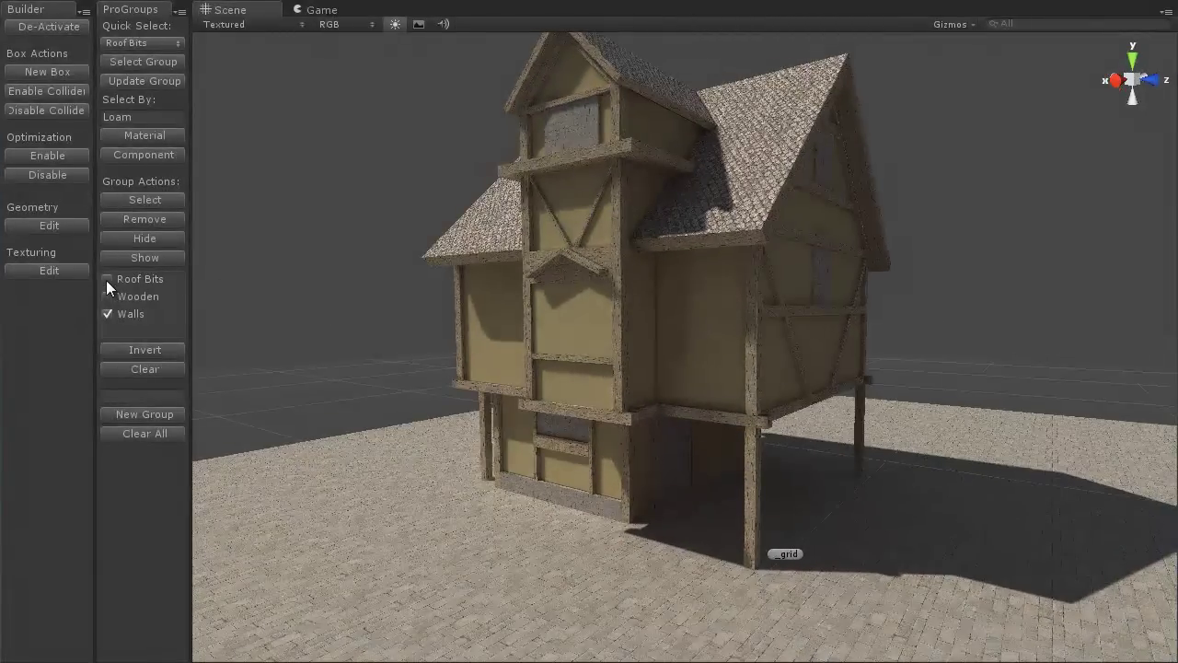
alt+drag(547, 258, 475, 258)
click(106, 314)
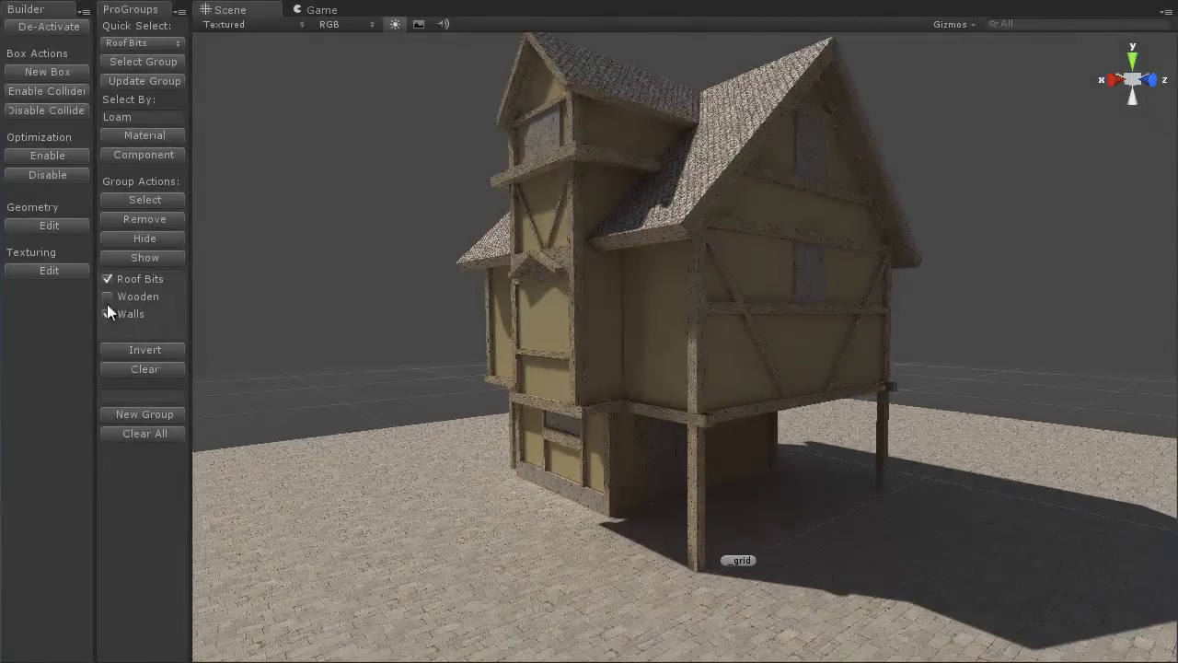
click(146, 239)
alt+drag(697, 277, 1105, 387)
scroll(748, 463, up, 8)
scroll(784, 400, down, 6)
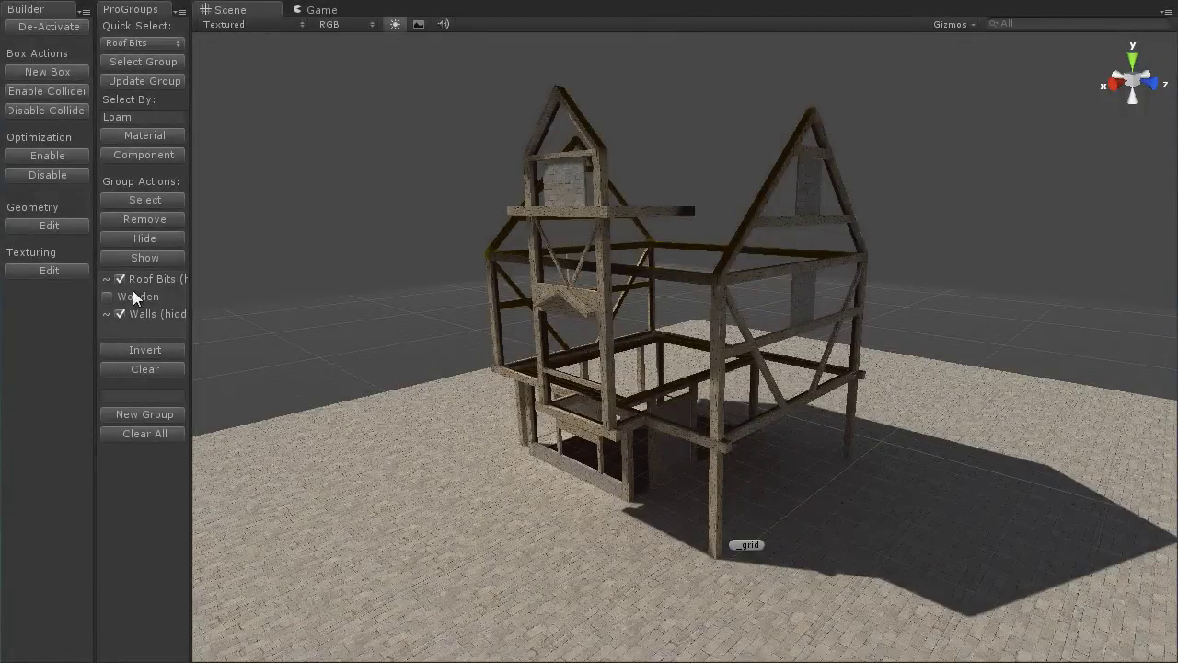
Step: Show the hidden Roof Bits group and the hidden Walls group again, one after the other
alt+drag(198, 348, 494, 339)
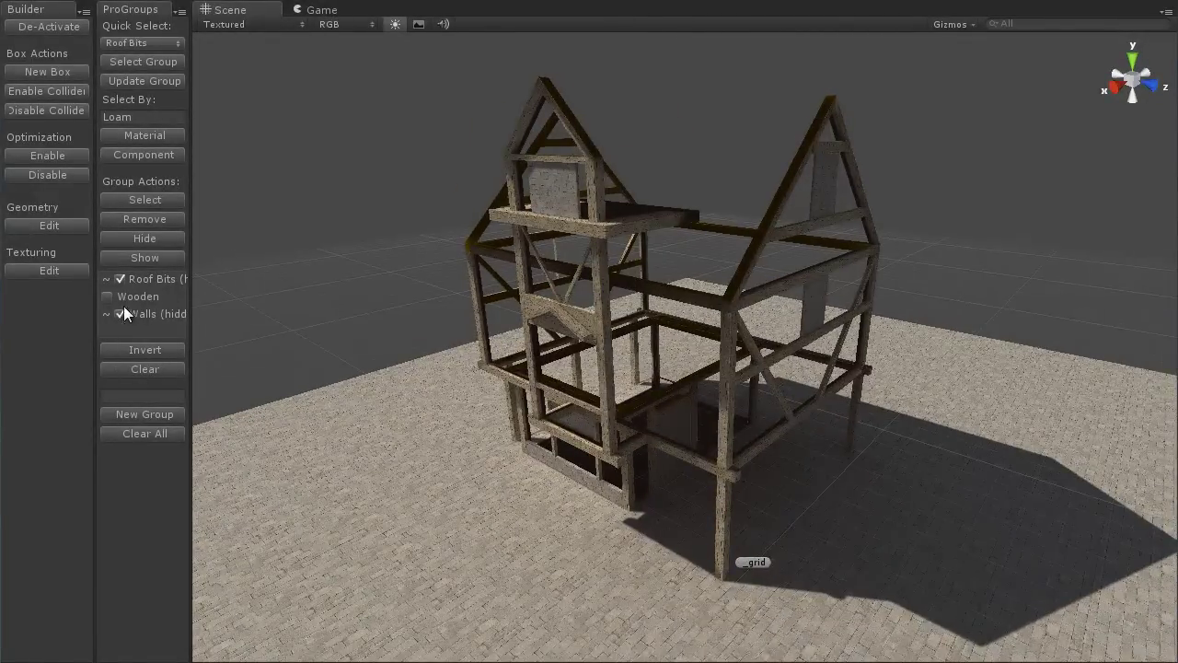
click(164, 257)
alt+drag(304, 267, 557, 329)
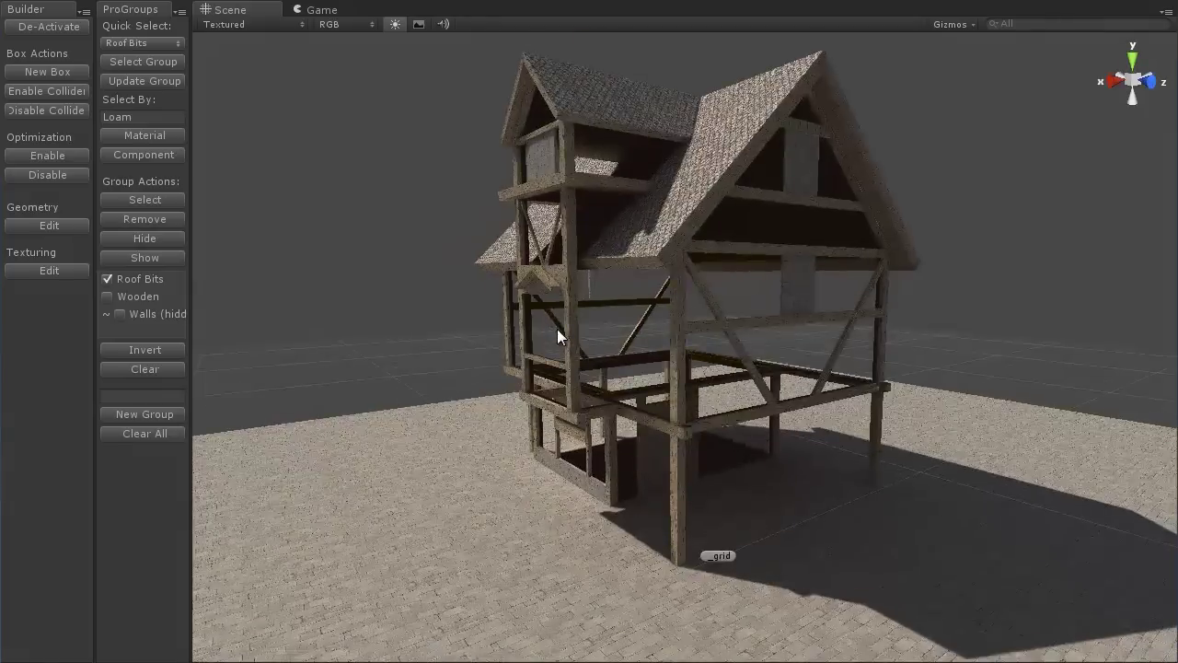
click(107, 279)
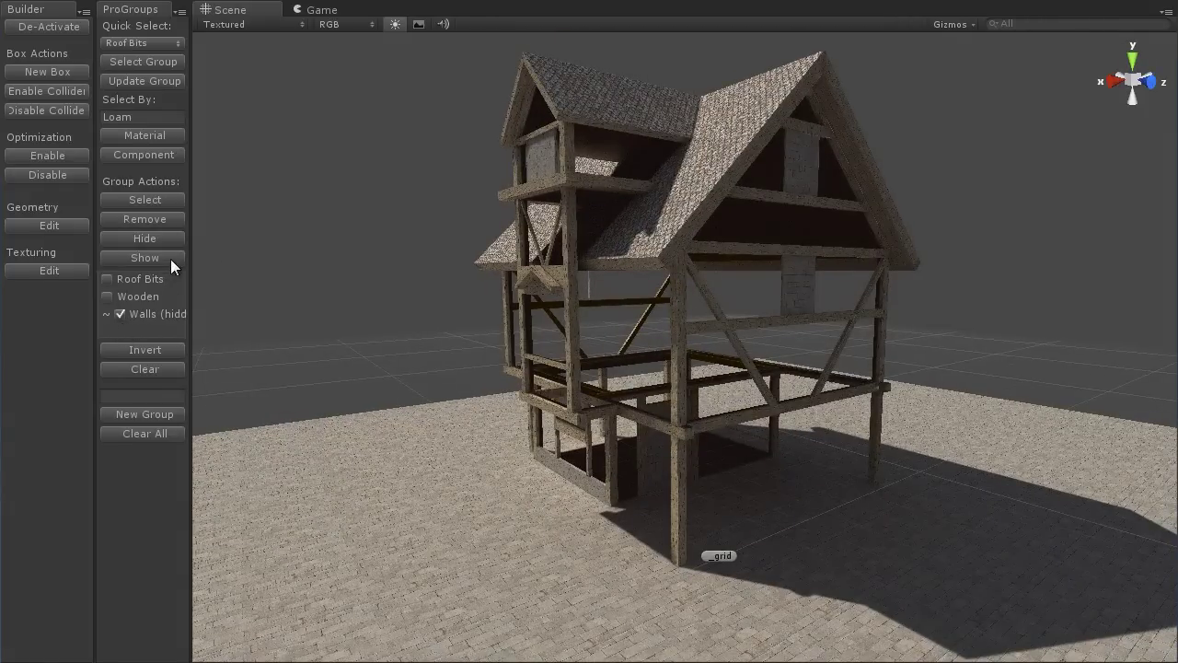
click(167, 258)
alt+drag(437, 308, 589, 295)
click(106, 314)
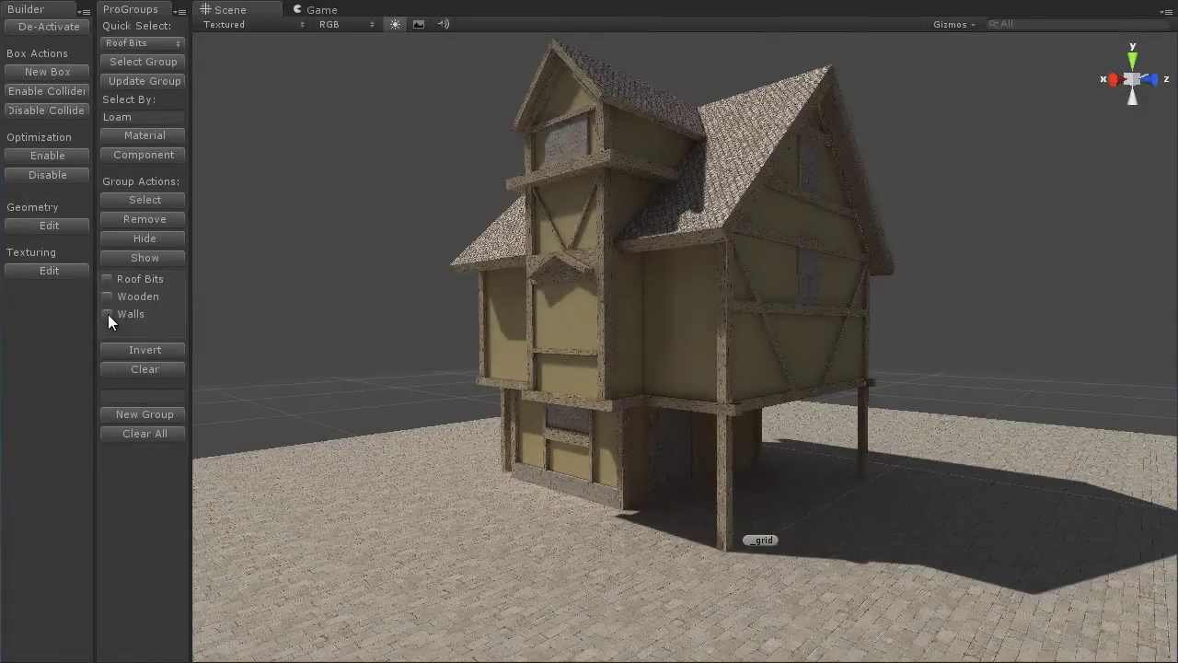
Step: Clear the marked groups, then mark Roof Bits and invert which groups are marked
alt+drag(712, 315, 400, 388)
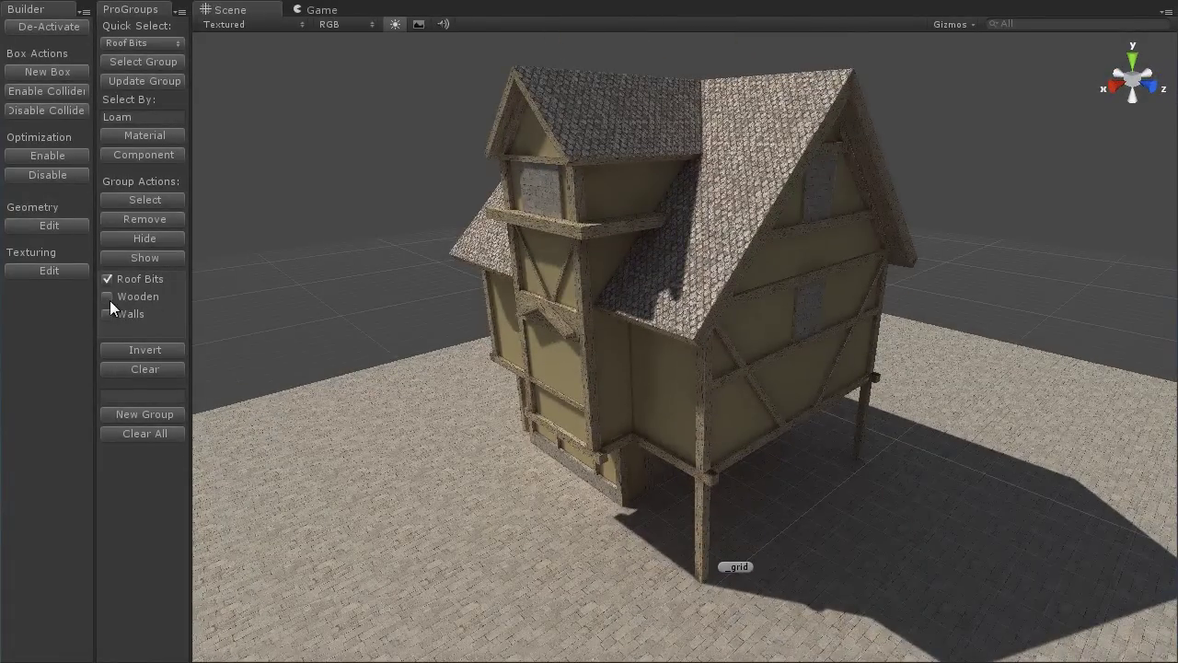
click(159, 369)
click(107, 279)
click(147, 349)
click(153, 351)
Step: Clear all groups from the scene and confirm, keeping the grouped objects
click(149, 435)
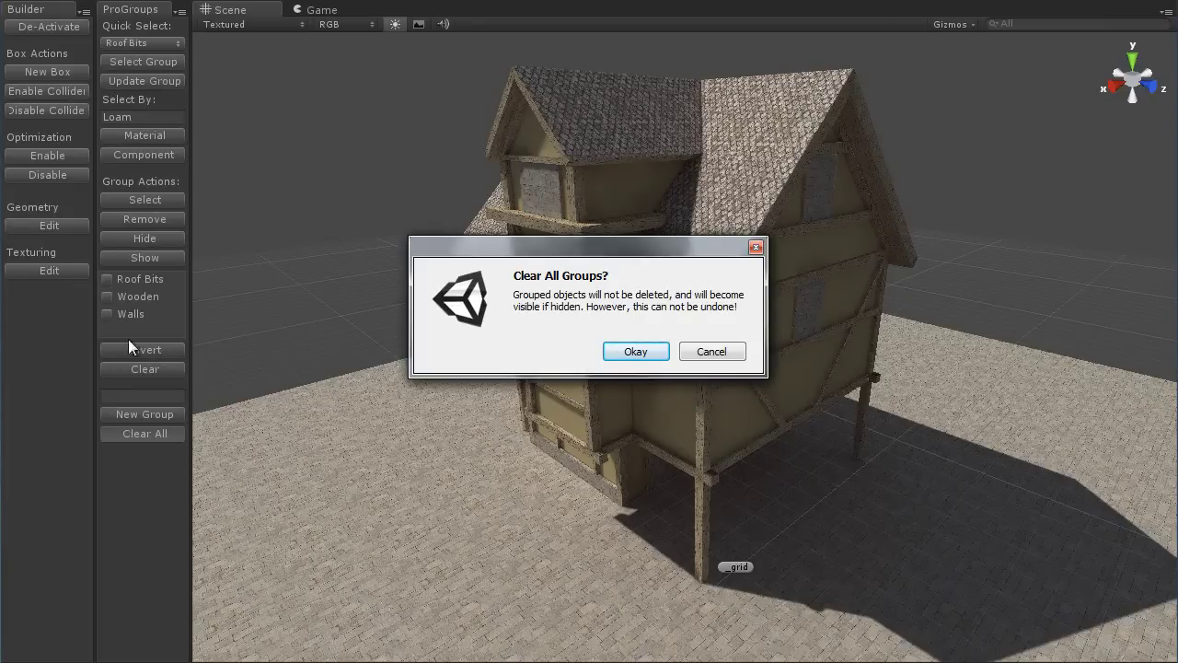
click(639, 354)
Step: Empty the Loam search term used for selecting by material or component
alt+drag(473, 355, 806, 271)
alt+drag(589, 270, 592, 394)
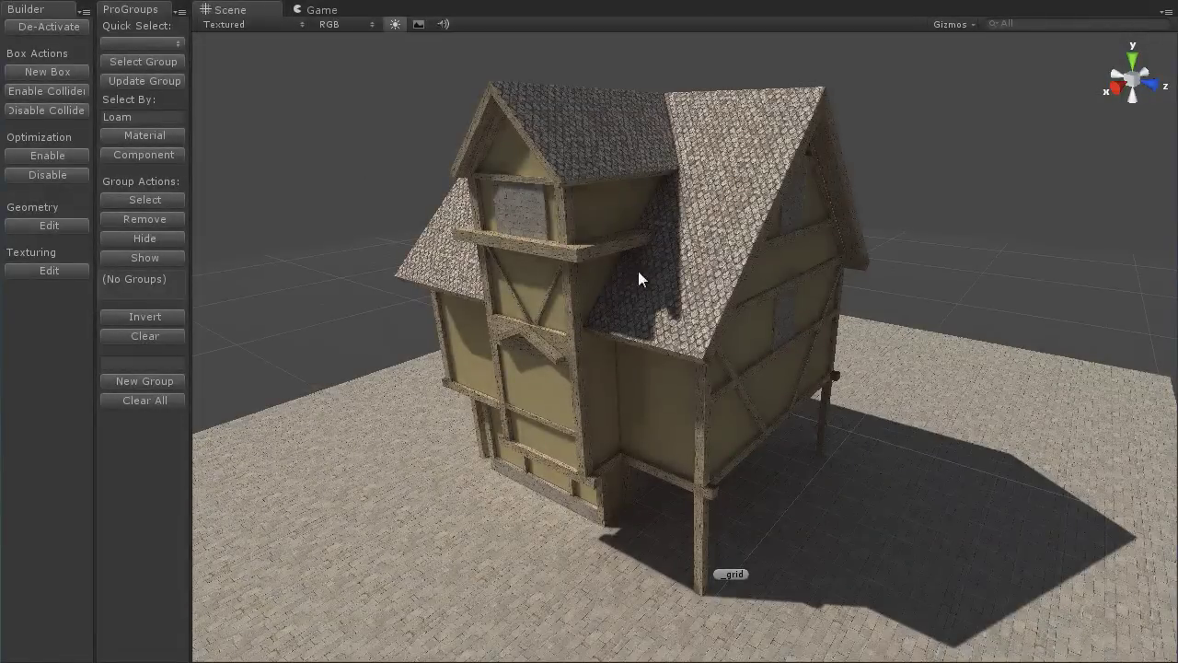
alt+drag(665, 337, 639, 380)
alt+drag(763, 276, 727, 340)
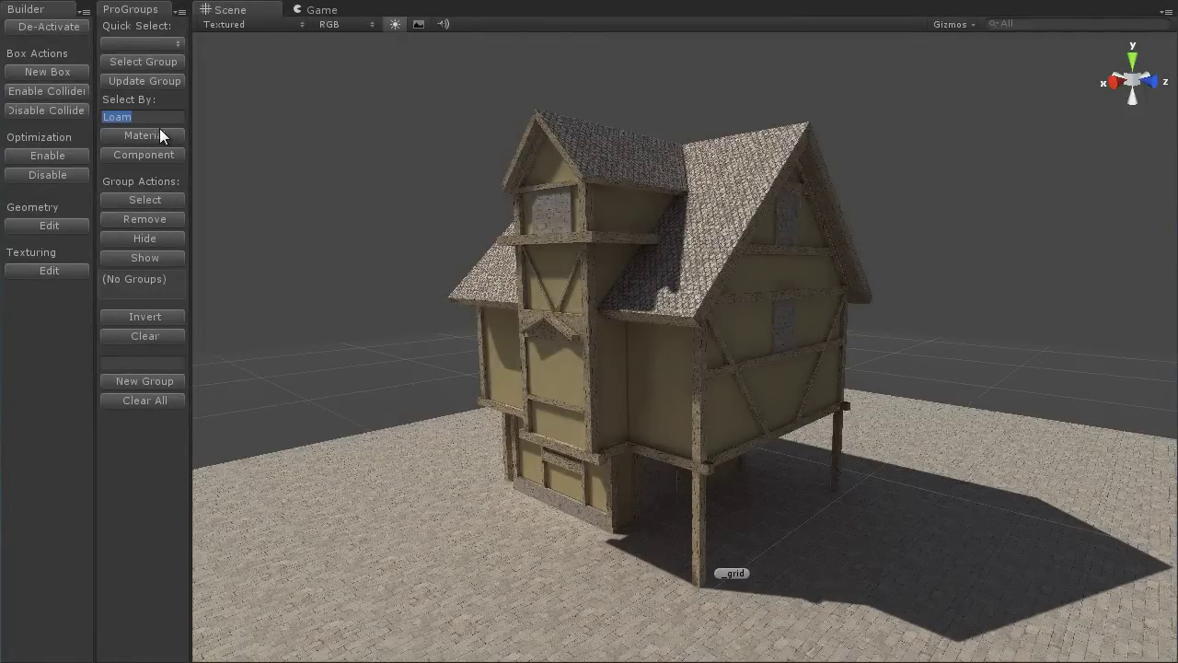
key(BackSpace)
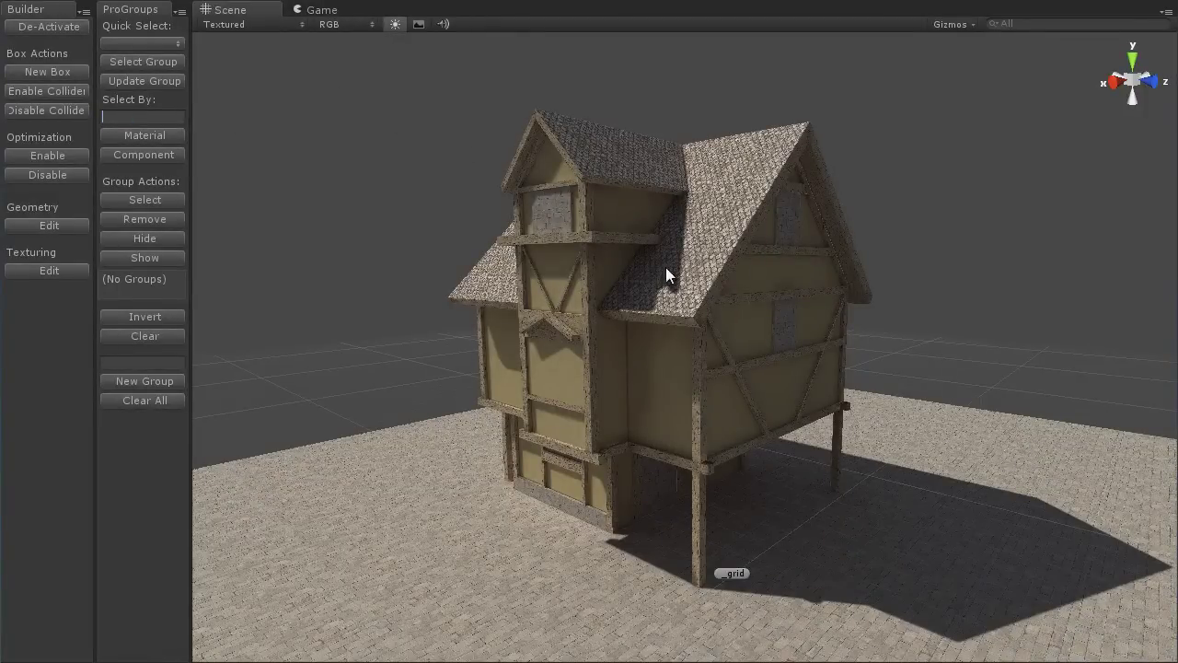